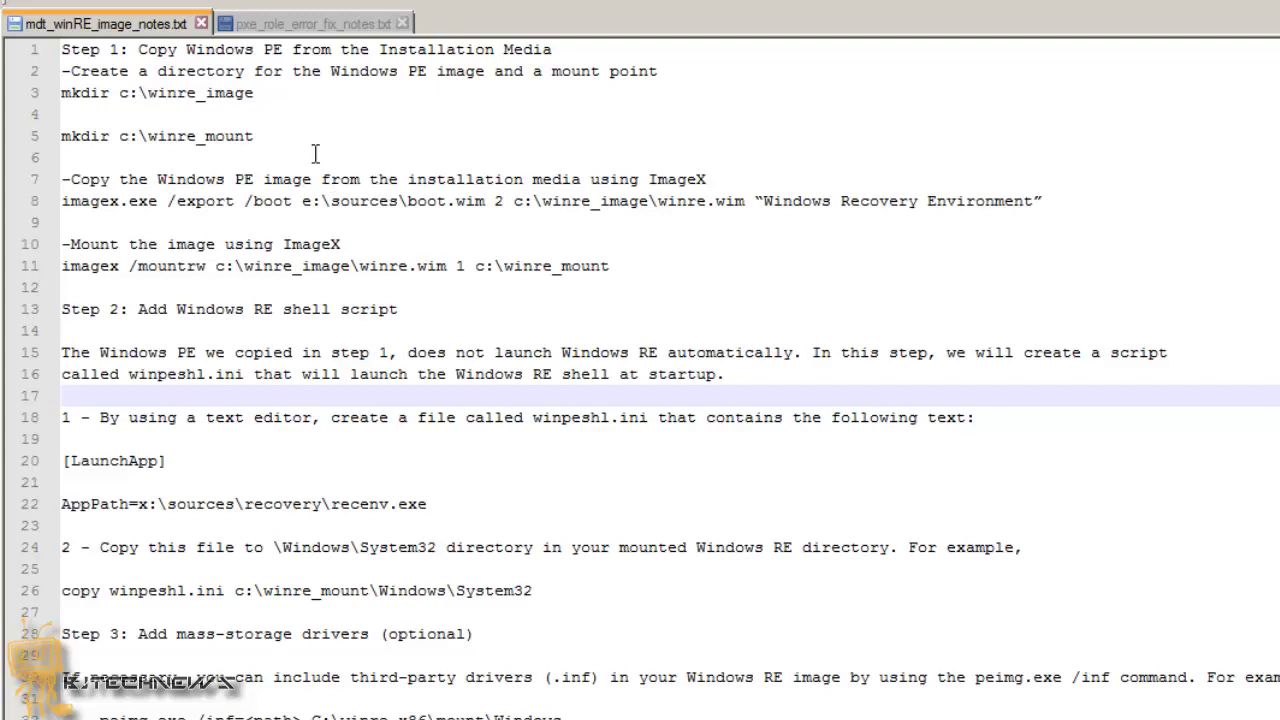
Select the folder path on line 3 and the winre_mount path on line 5 in the notes.
left_click(278, 114)
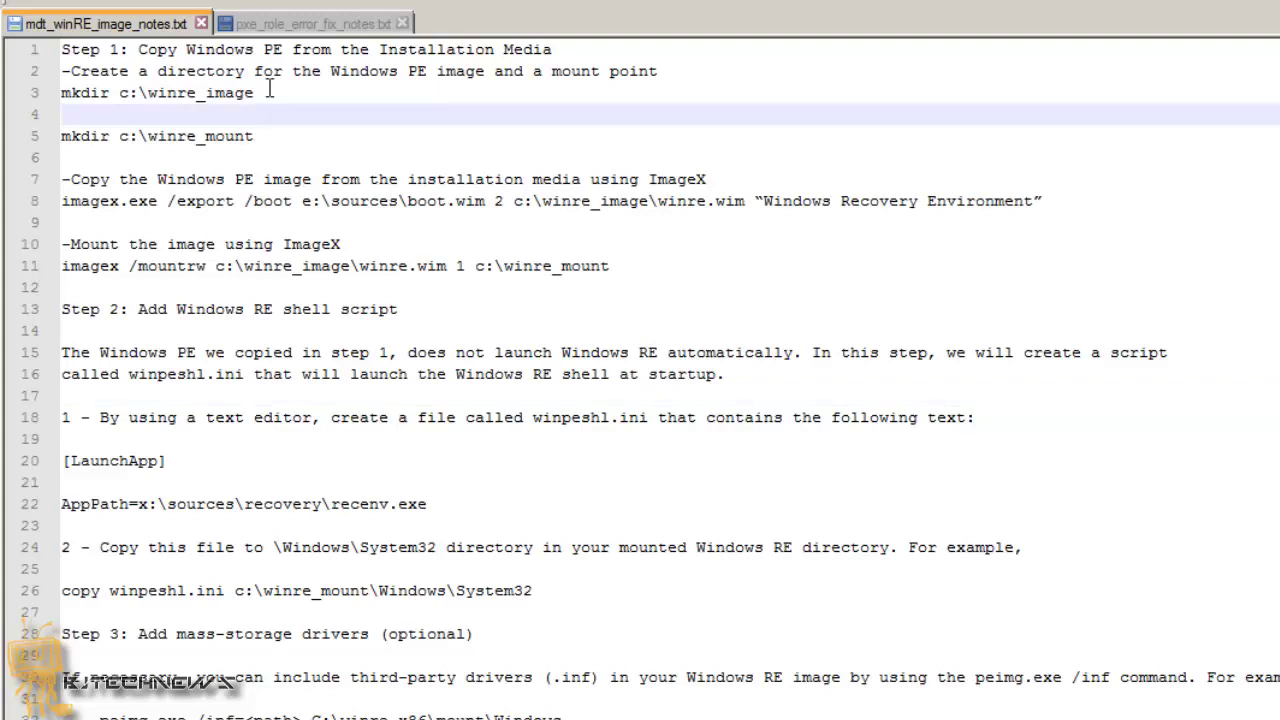
key("Up")
key("shift+Left")
key("shift+Left")
key("shift+Left")
key("shift+Left")
key("shift+Left")
key("shift+Left")
key("shift+Left")
key("shift+Left")
key("shift+Left")
key("shift+Left")
key("shift+Left")
key("shift+Left")
left_click_drag(266, 136, 156, 128)
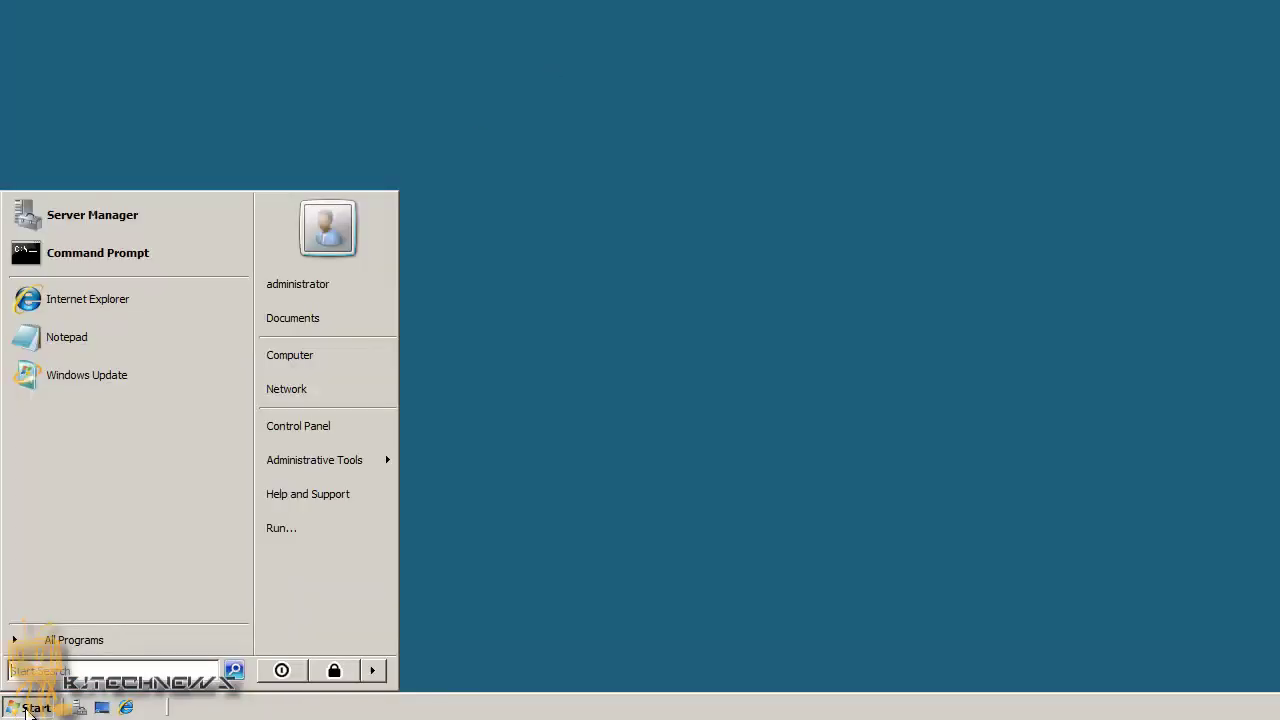
Launch the Deployment Tools Command Prompt from the Microsoft Windows AIK program group.
left_click(80, 640)
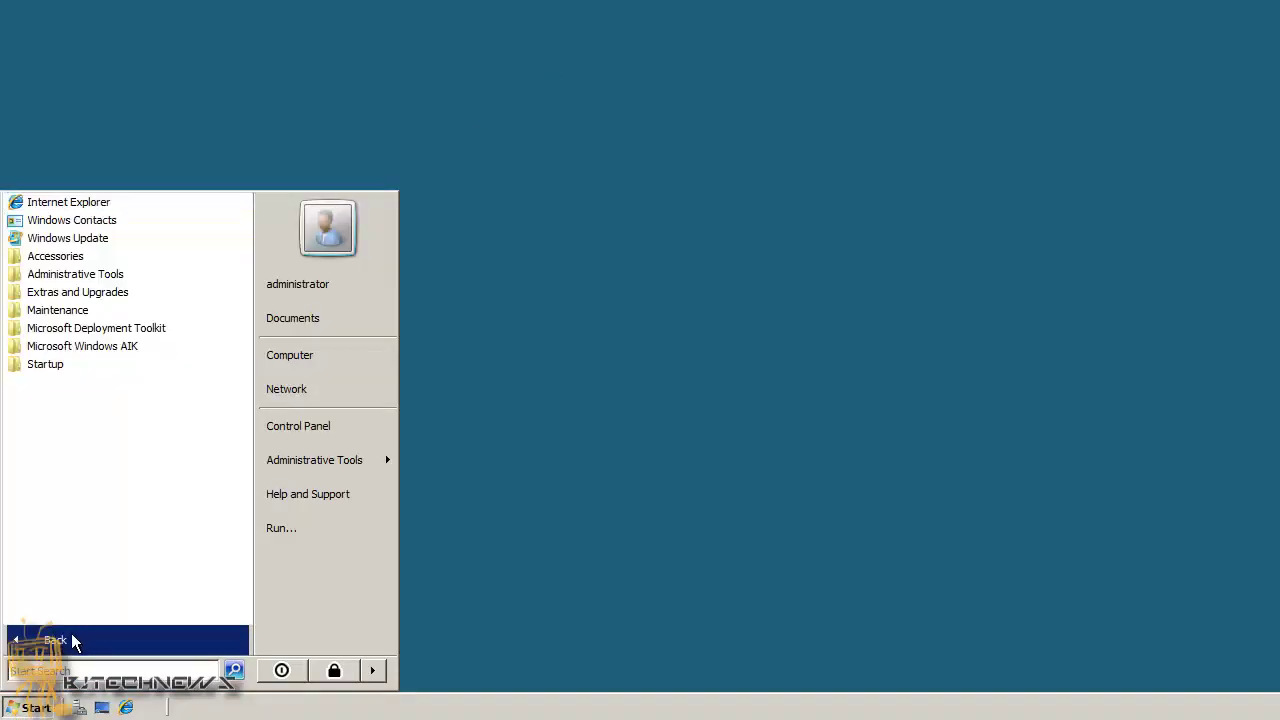
left_click(145, 347)
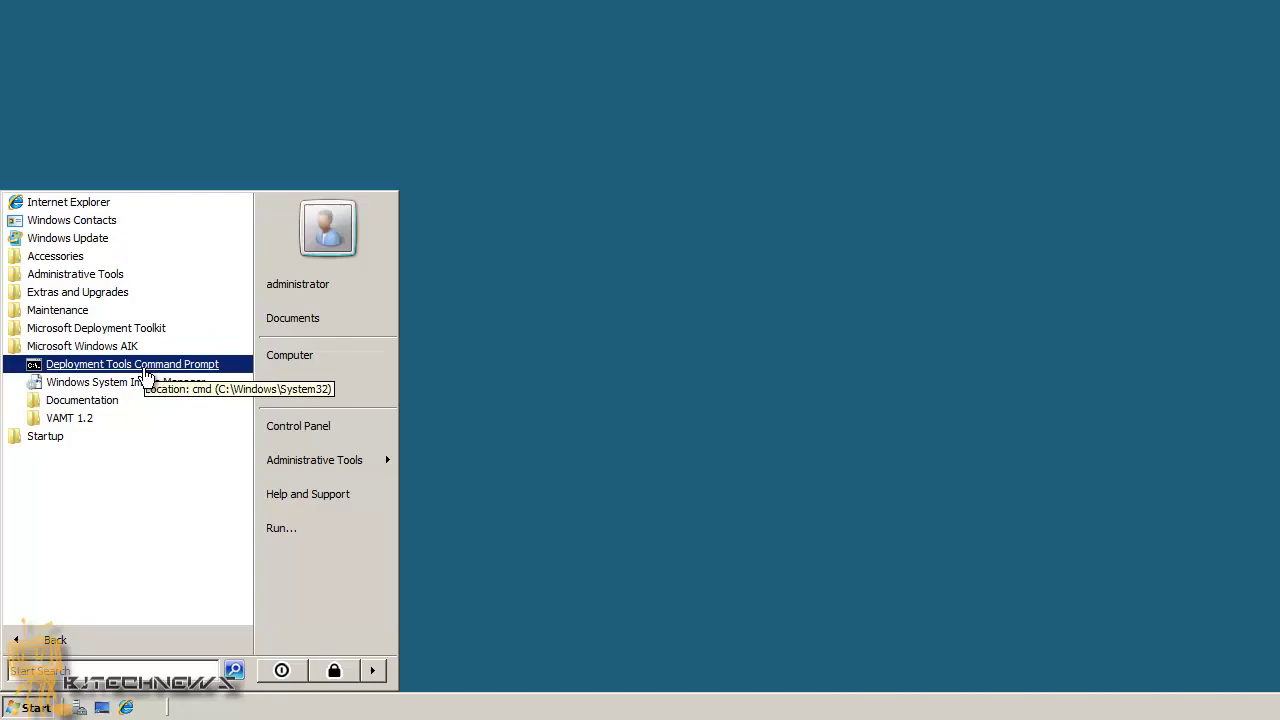
left_click(146, 365)
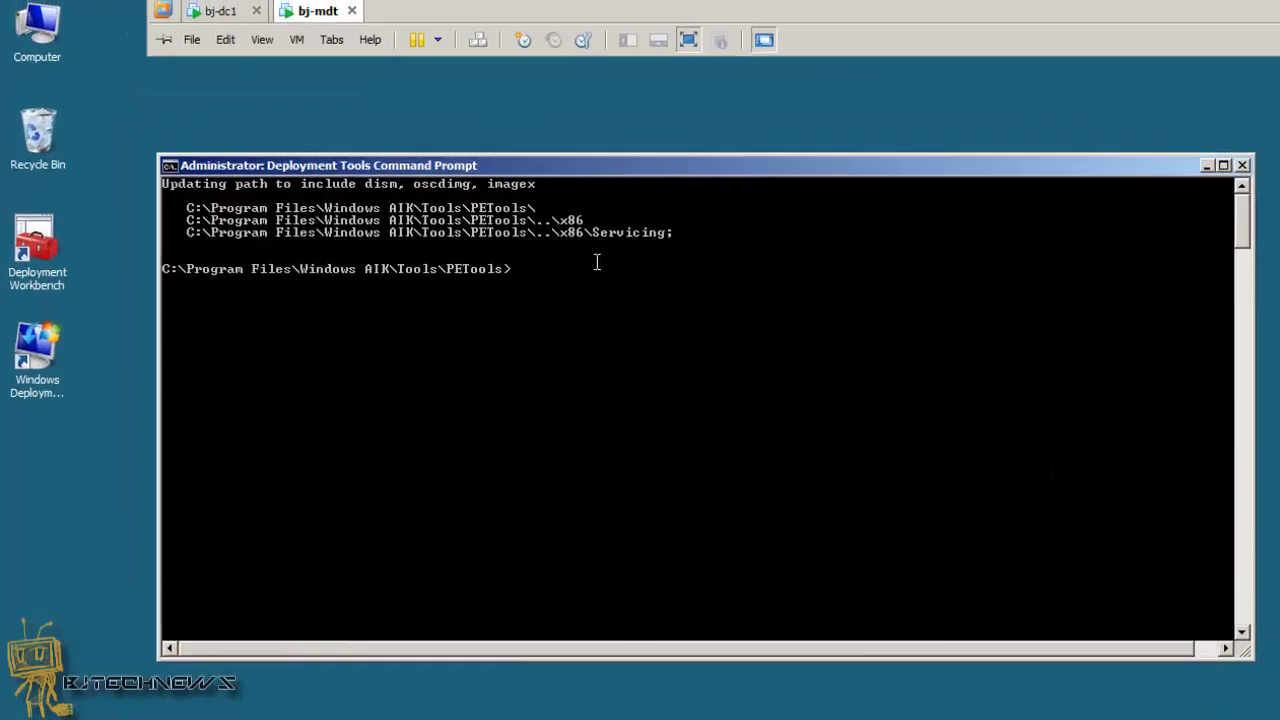
Copy the mkdir c:\winre_image line from the notes and run it in the console.
key("alt+Tab")
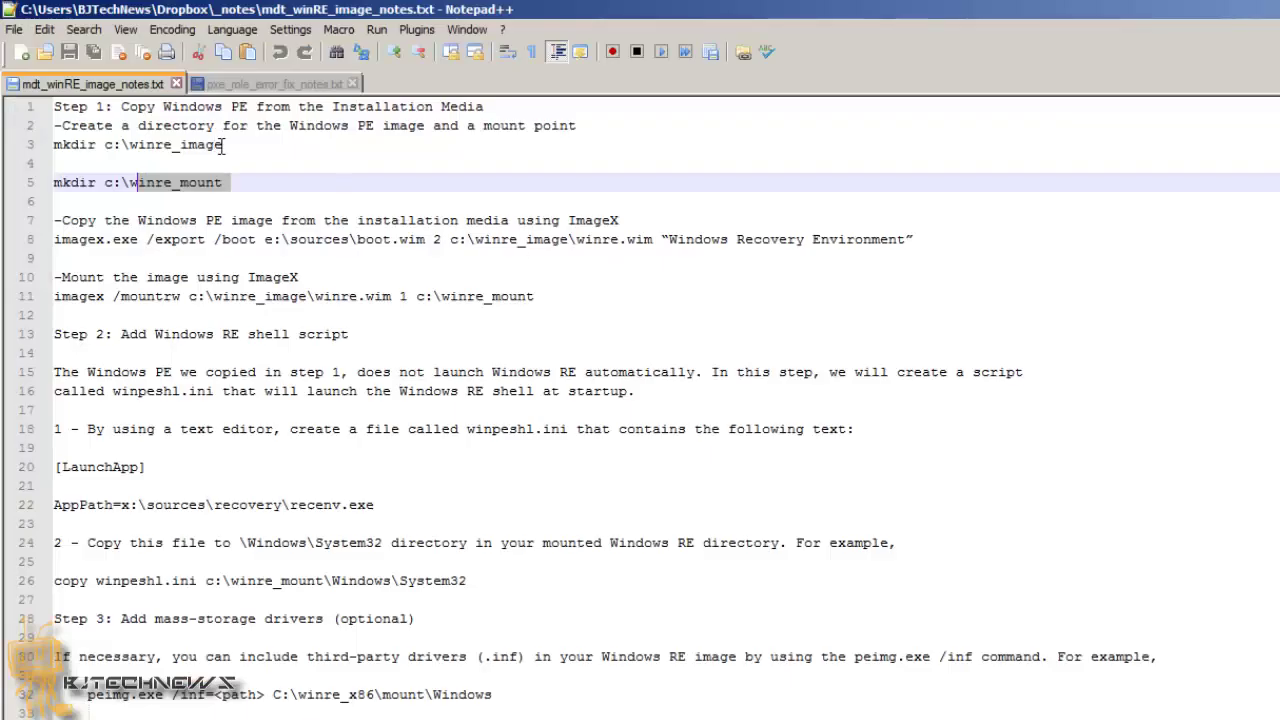
left_click_drag(224, 146, 46, 147)
key("super+c")
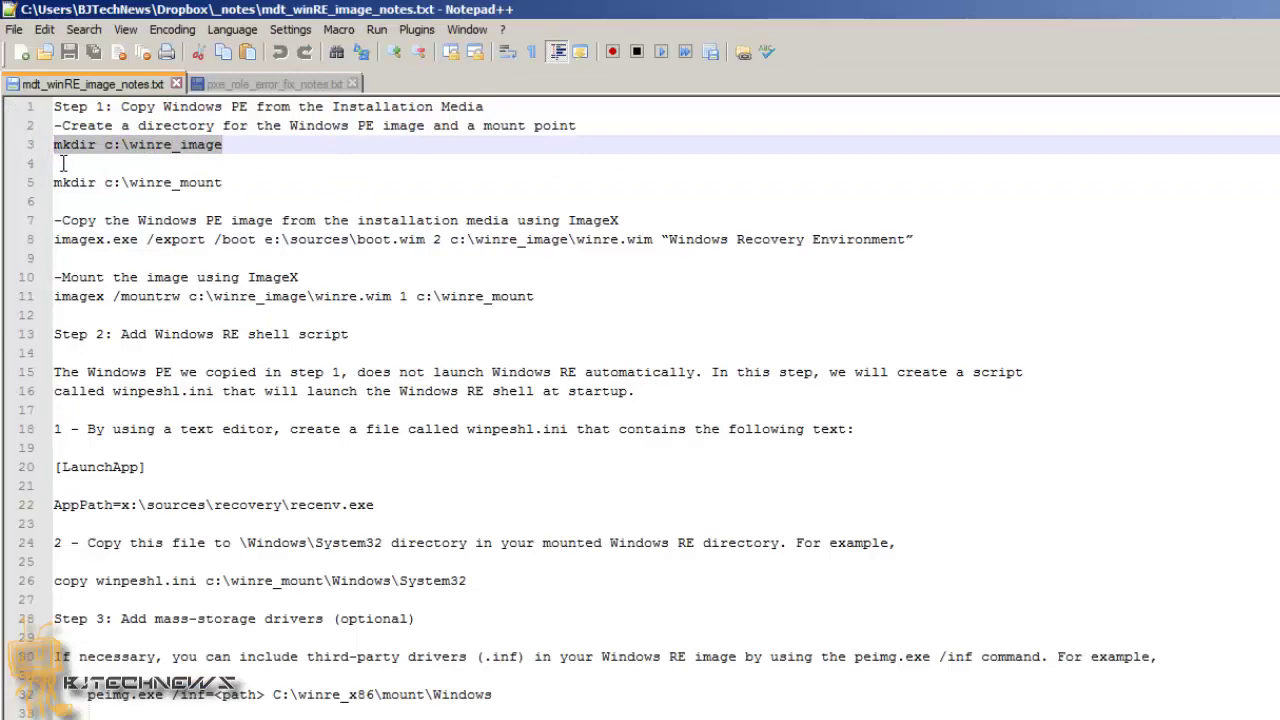
key("alt+Tab")
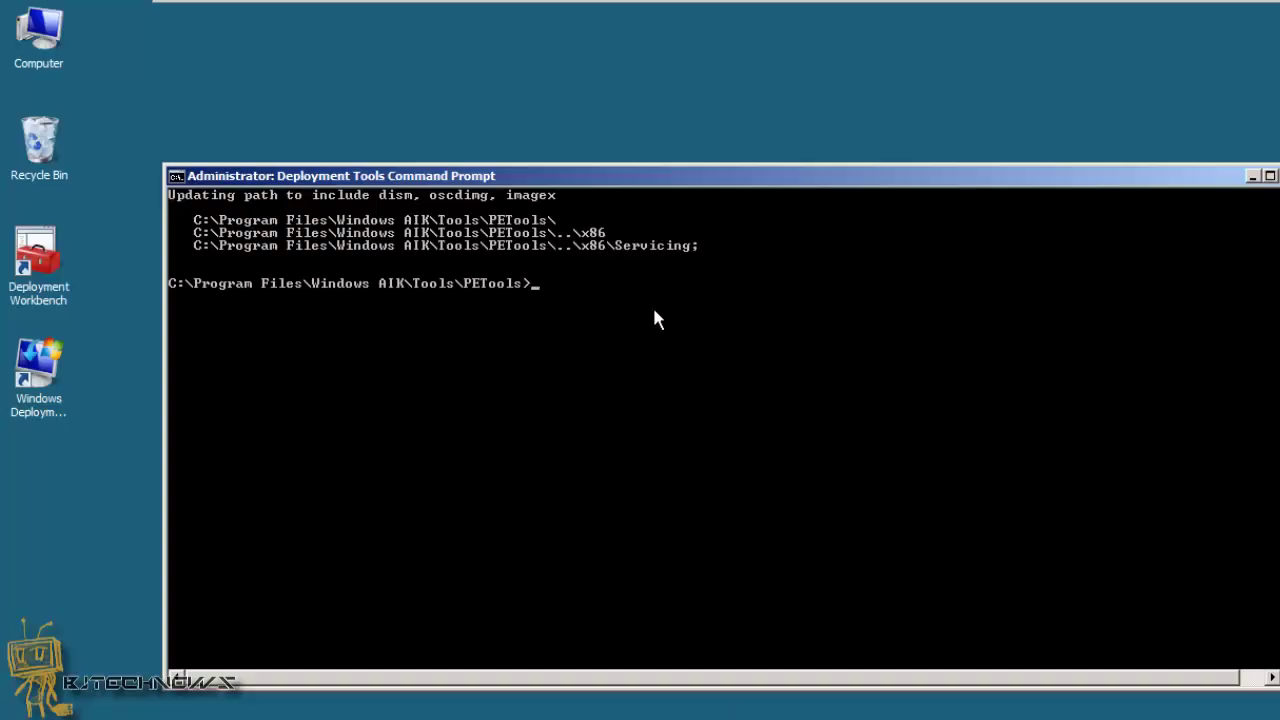
key("ctrl+v")
key("BackSpace")
right_click(609, 302)
left_click(663, 347)
key("Return")
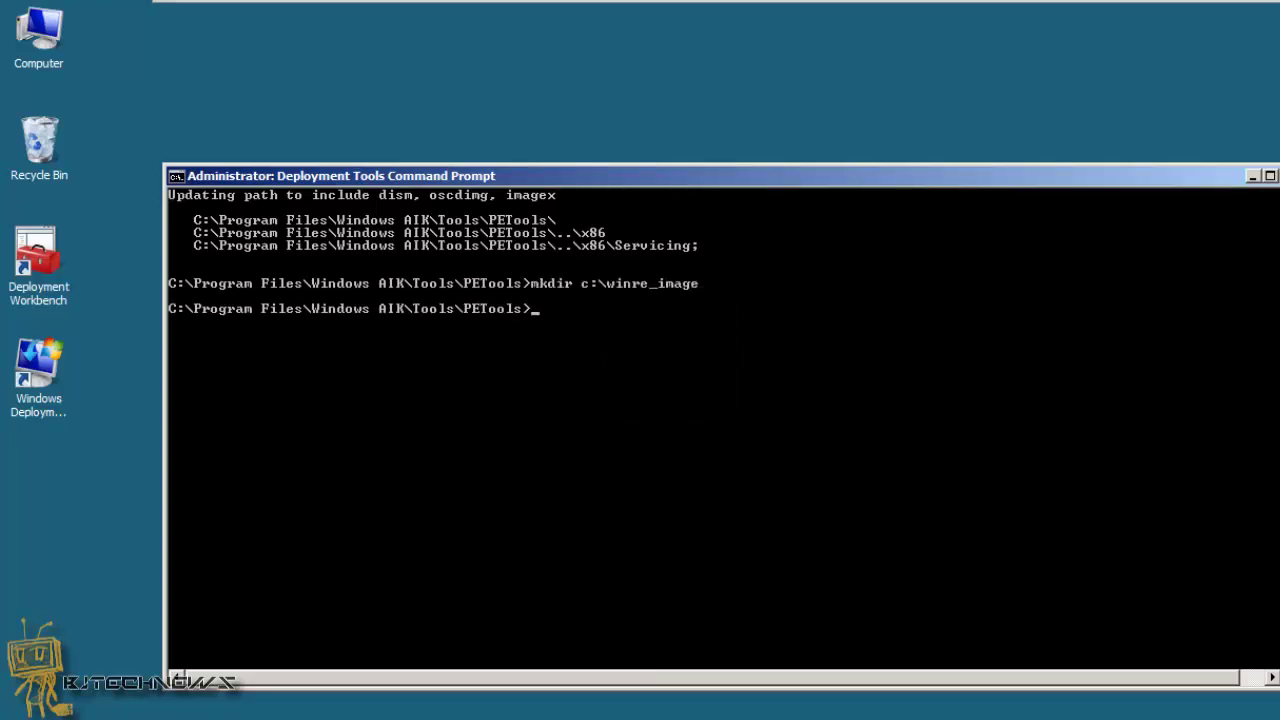
Copy the mkdir c:\winre_mount line from the notes and run it in the console.
key("alt+Tab")
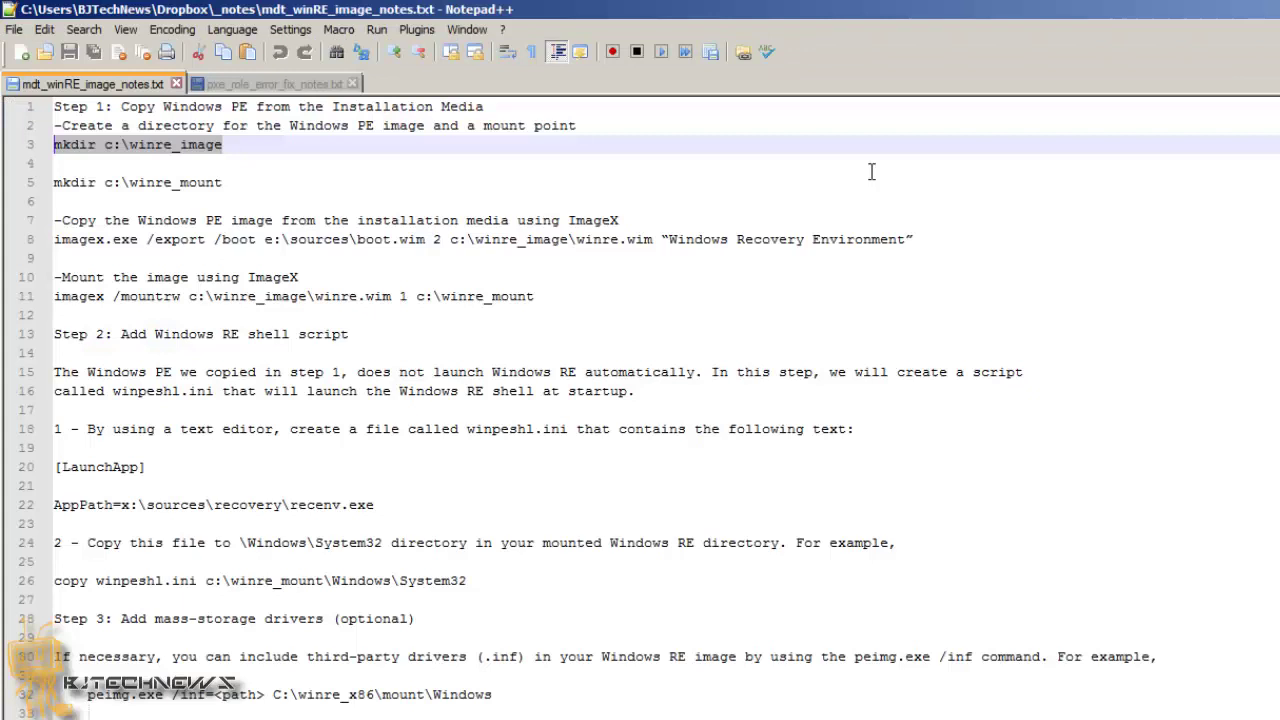
left_click_drag(249, 182, 56, 186)
key("super+c")
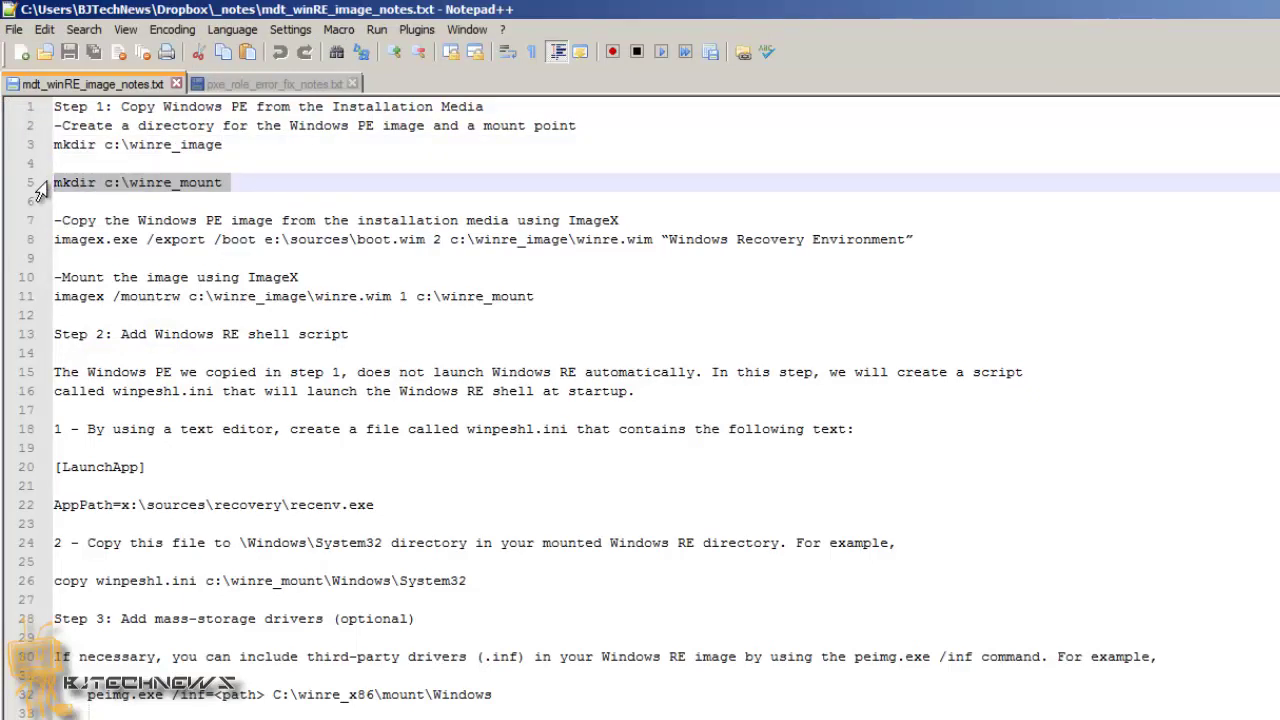
key("alt+Tab")
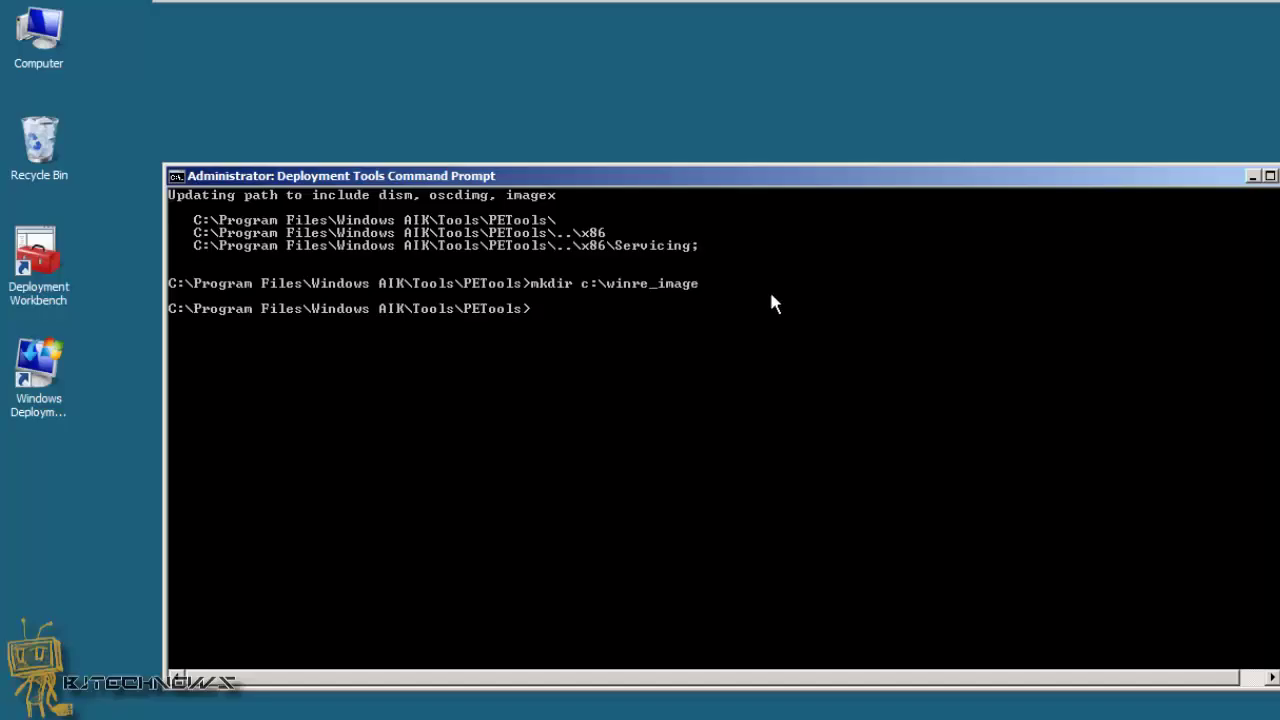
right_click(568, 322)
left_click(588, 360)
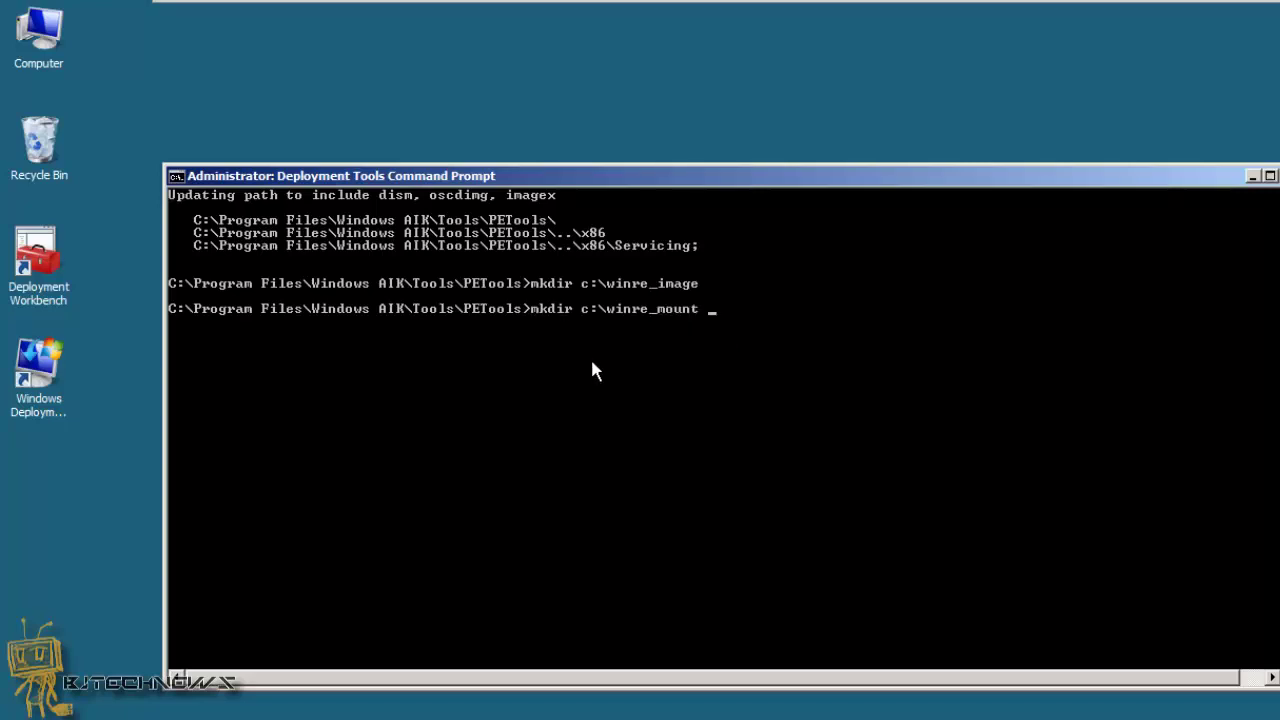
key("Return")
double_click(38, 35)
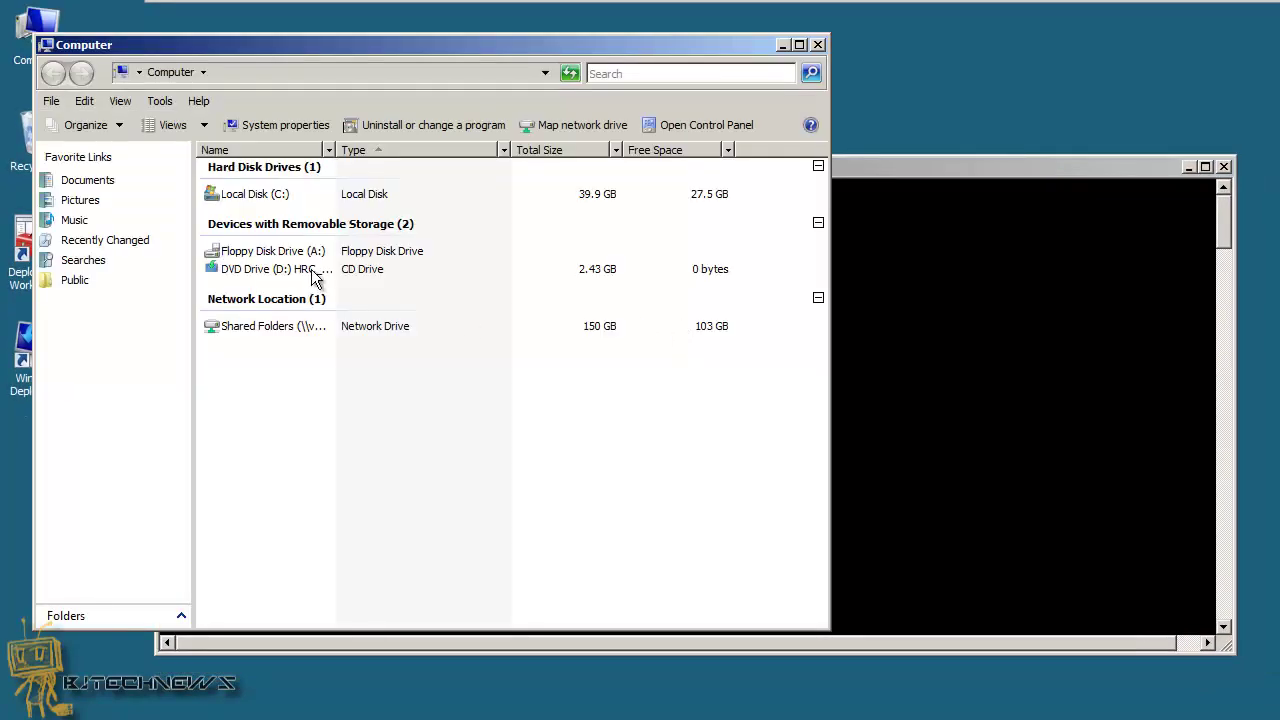
double_click(262, 194)
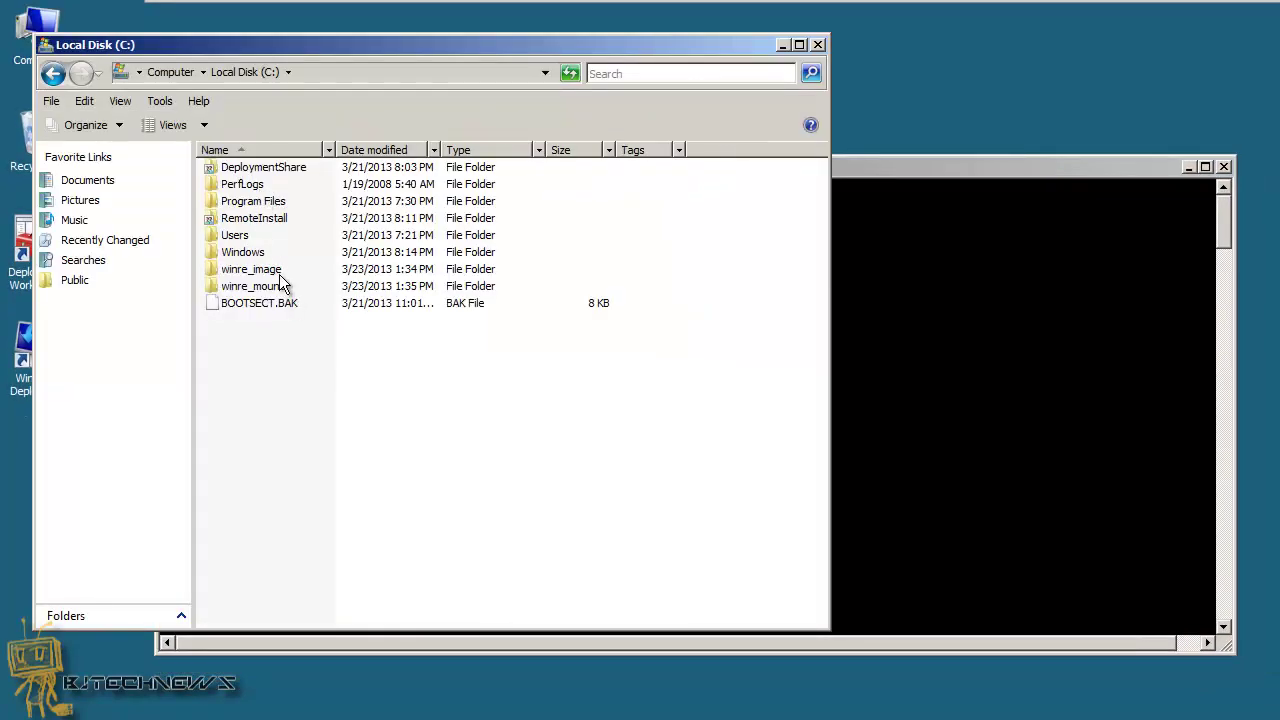
left_click(817, 44)
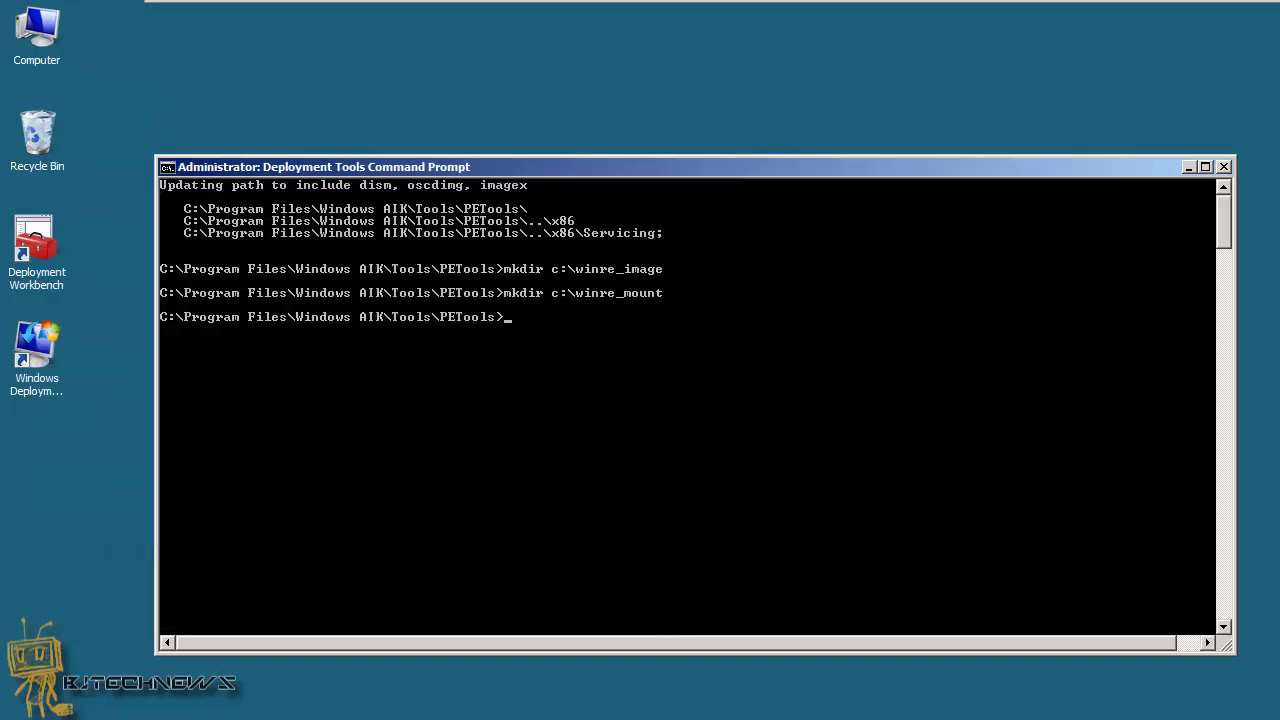
key("ctrl+alt")
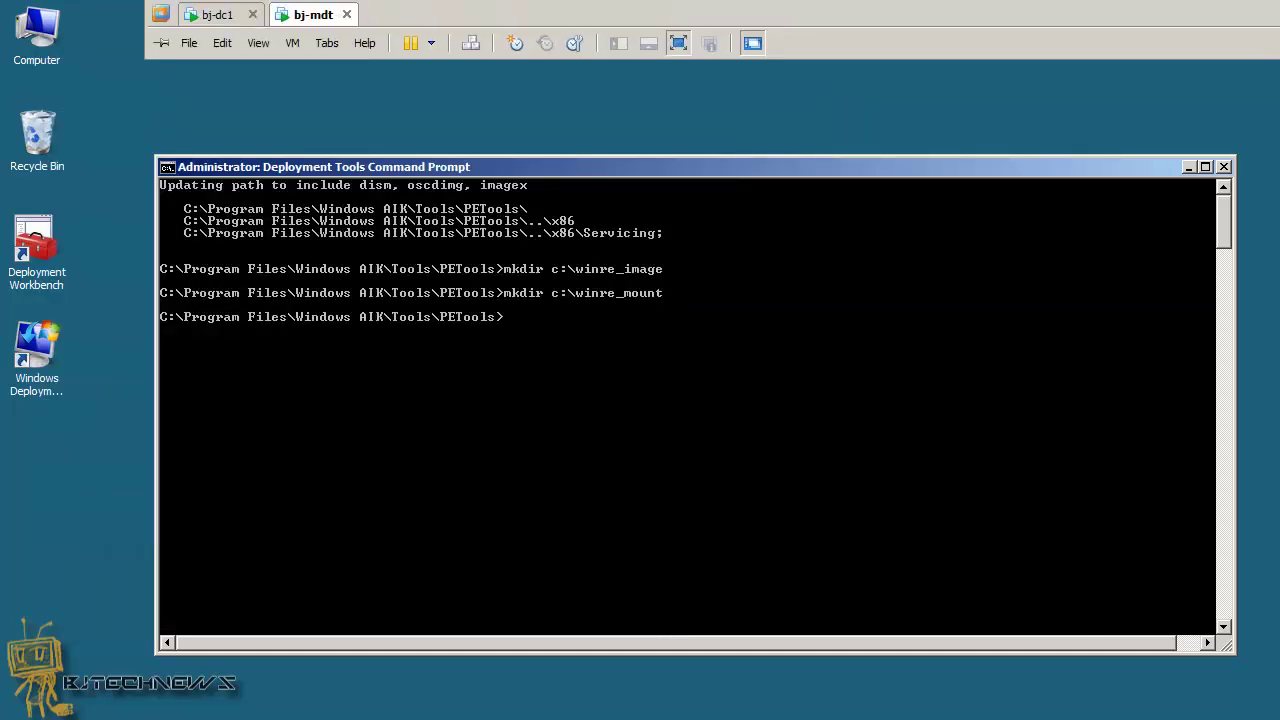
left_click(292, 43)
left_click(440, 275)
left_click(743, 451)
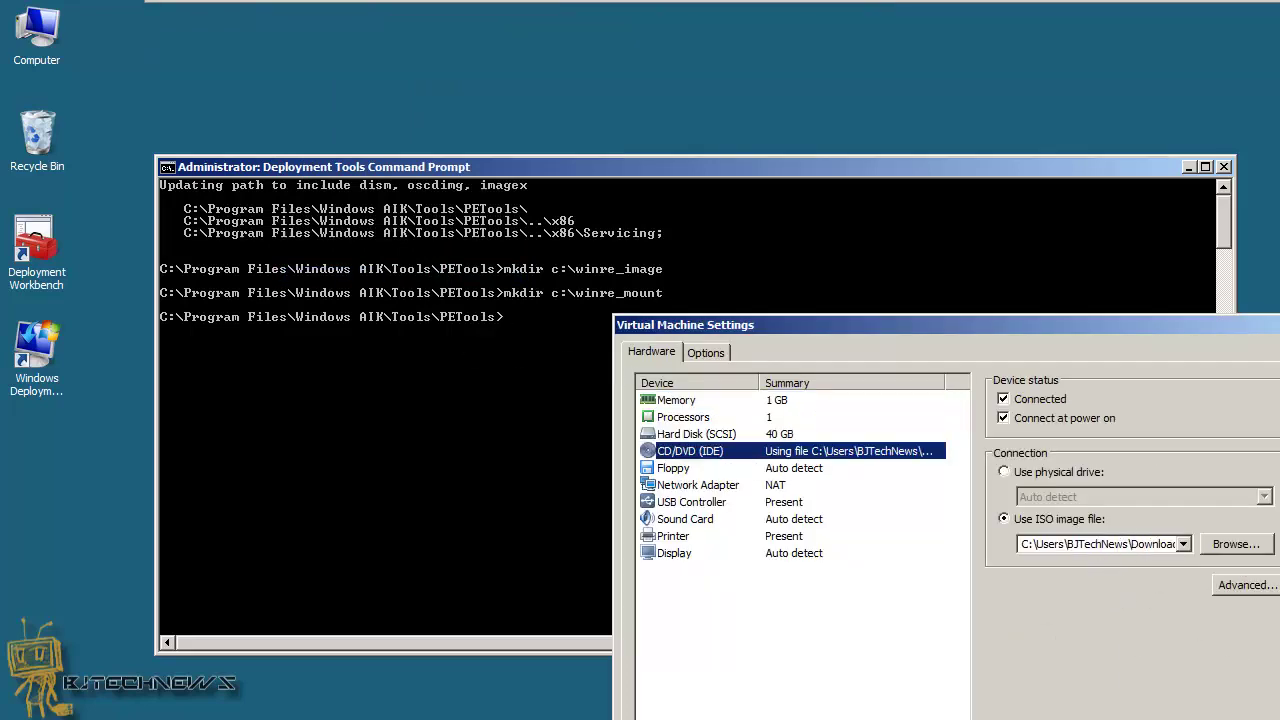
left_click(22, 28)
left_click(38, 43)
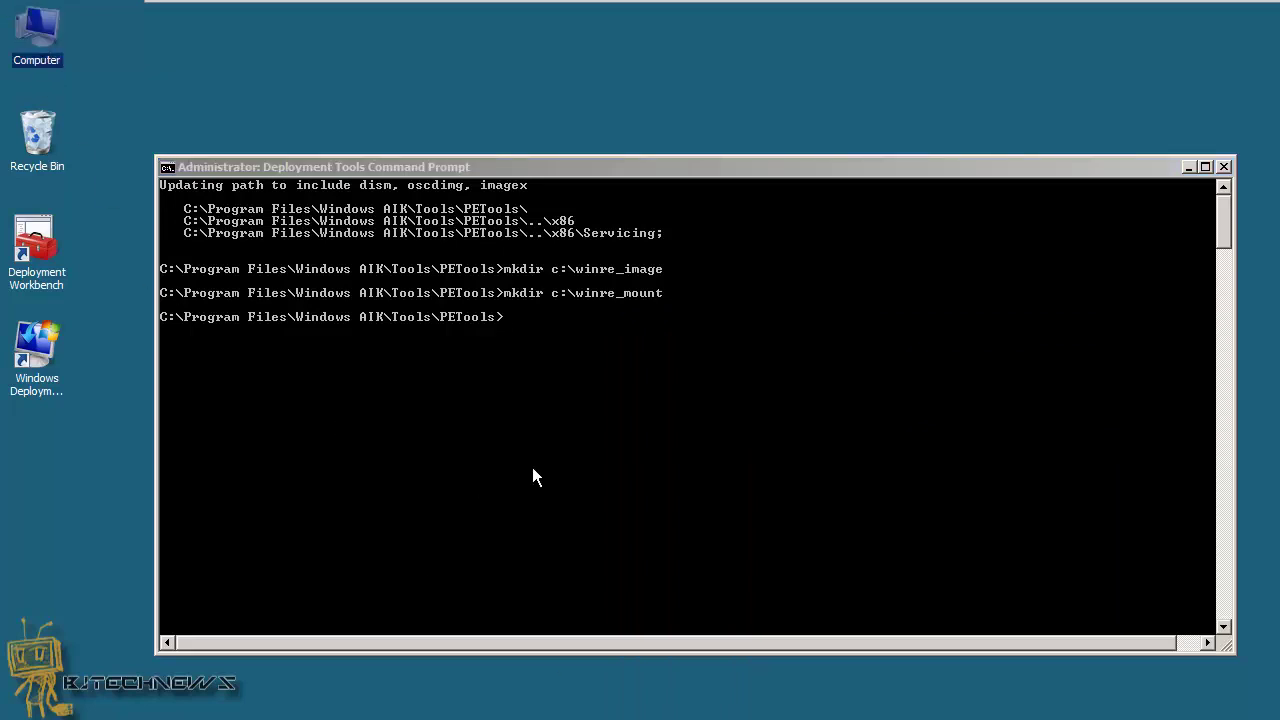
double_click(38, 35)
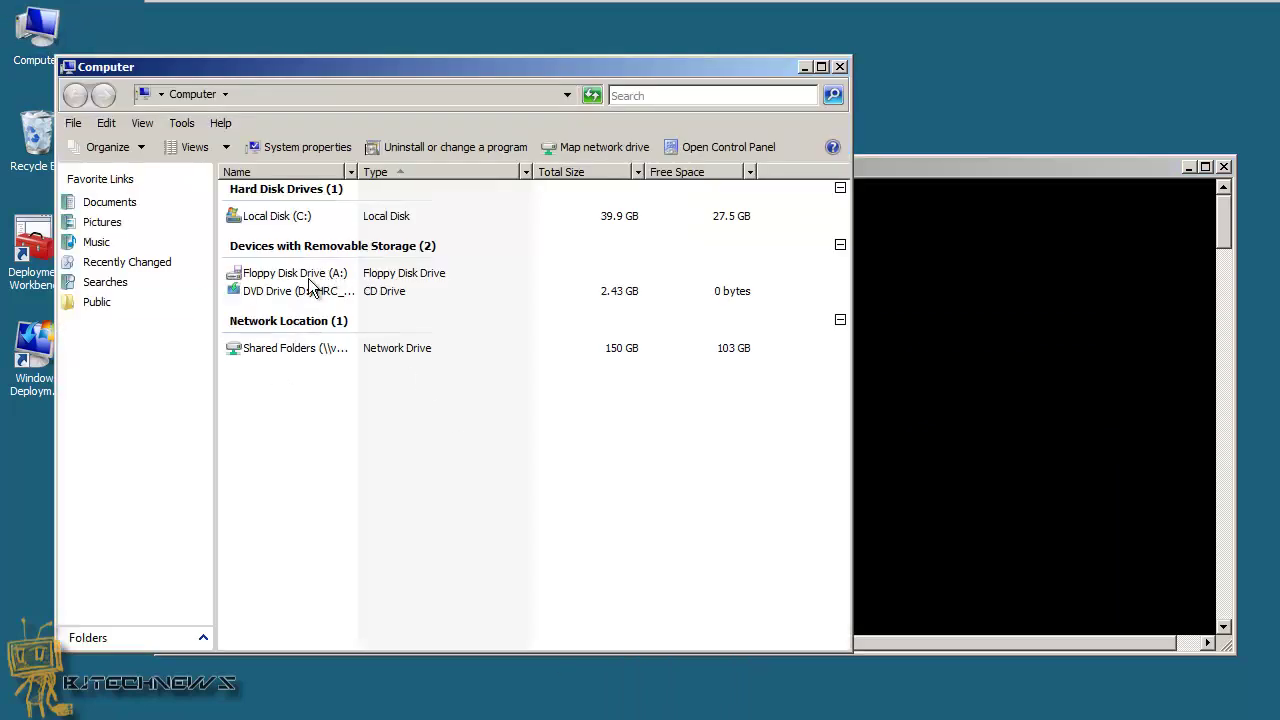
left_click(840, 67)
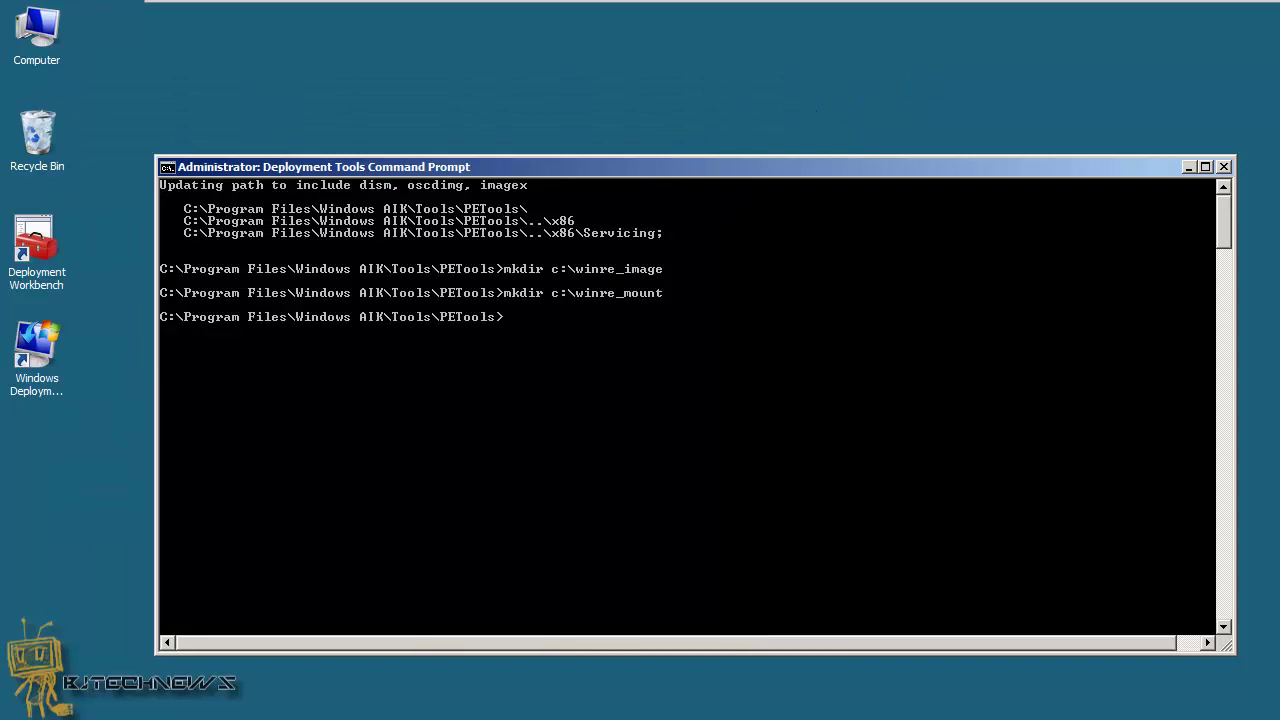
Run imagex /export of d:\sources\boot.wim image 2 to c:\winre_image\winre.wim, fixing the drive letter.
key("alt+Tab")
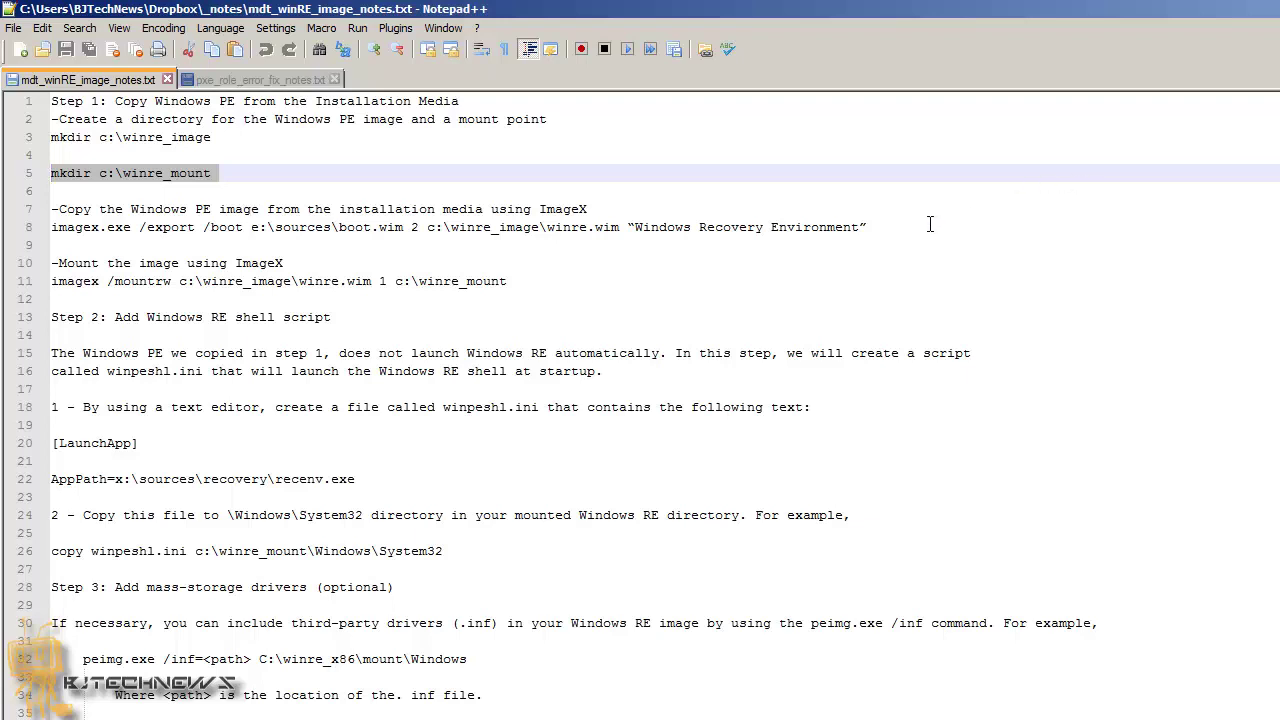
left_click_drag(622, 229, 35, 240)
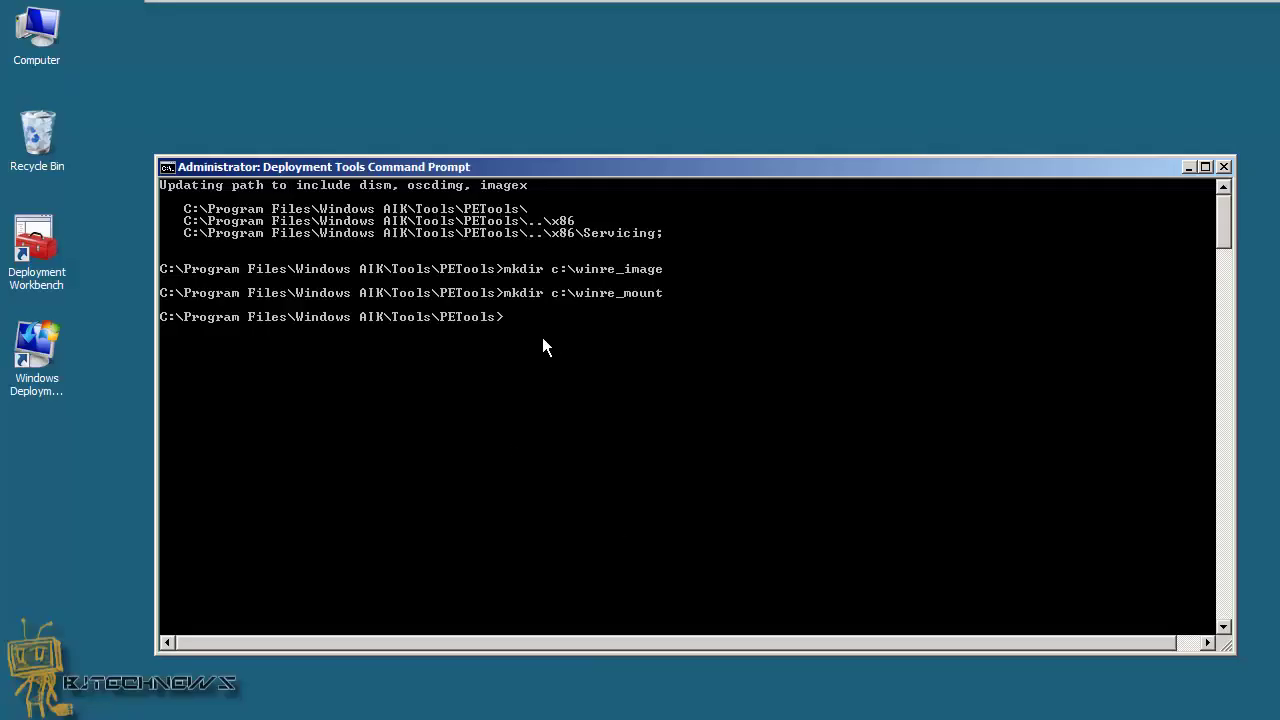
right_click(543, 338)
left_click(593, 376)
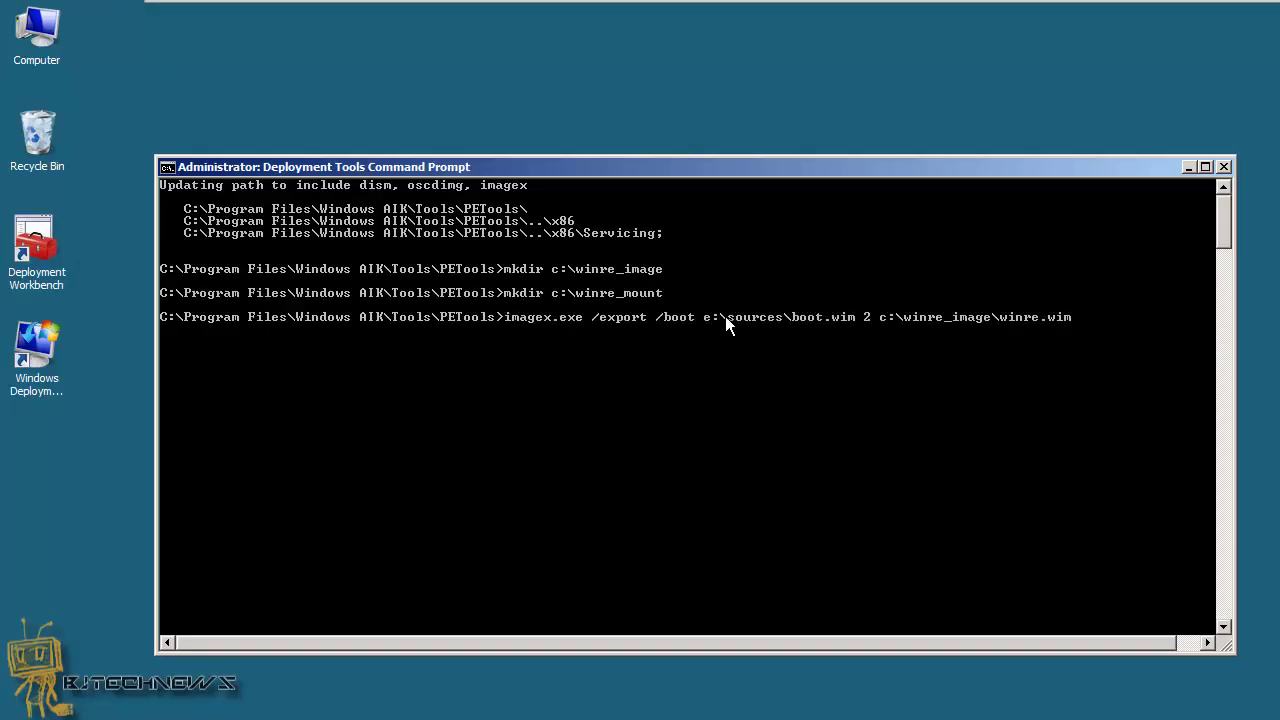
double_click(48, 52)
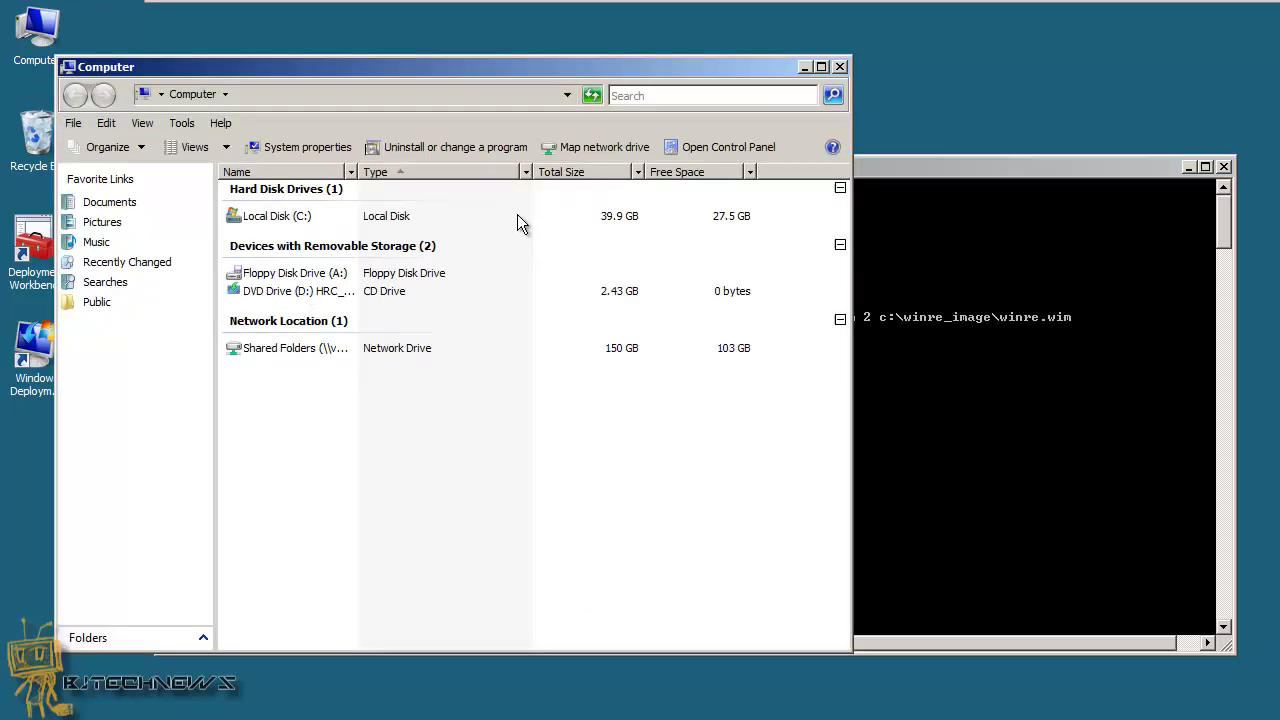
left_click(941, 356)
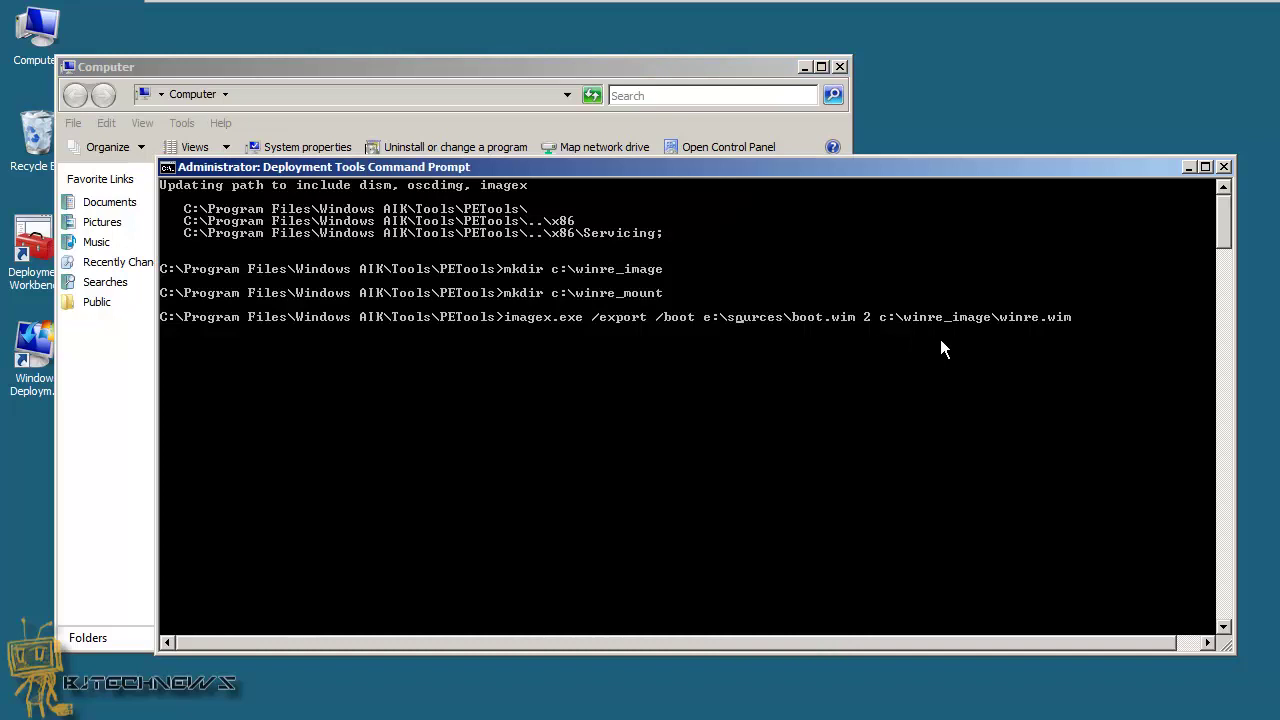
key("Left")
key("Left")
key("Left")
key("Return")
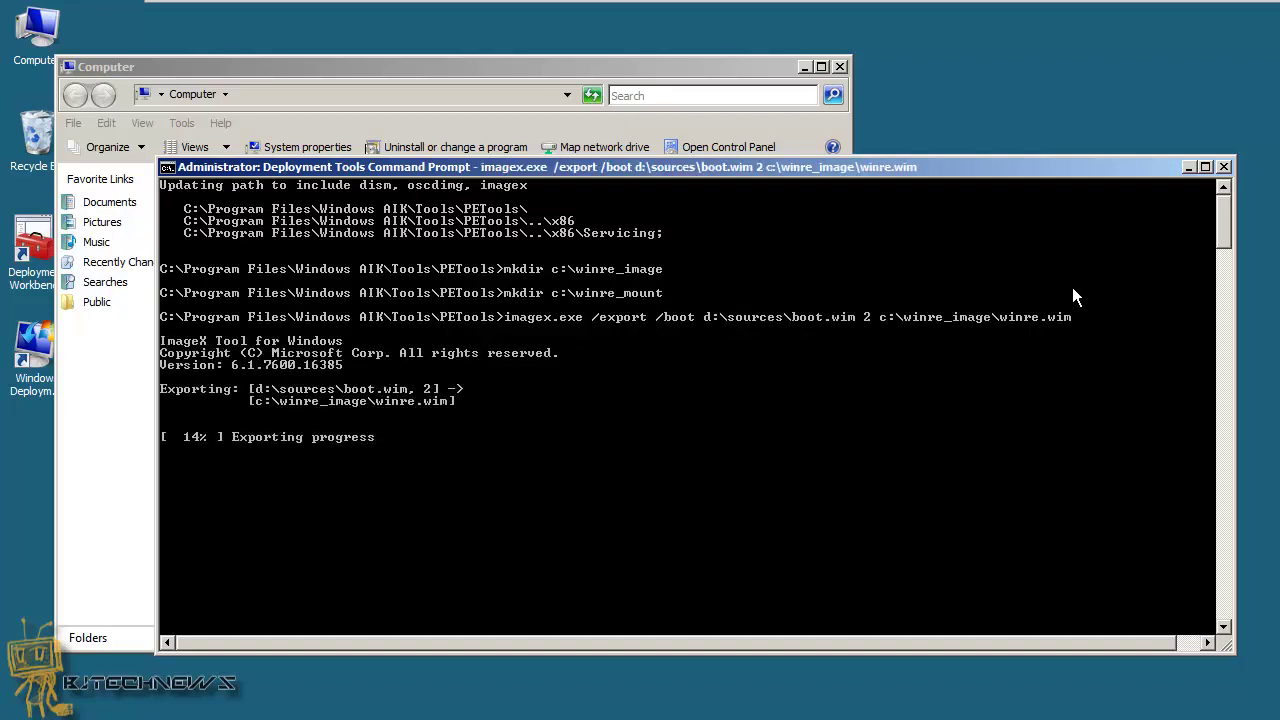
Confirm in Explorer that C:\winre_image now holds winre.wim at 152 MB.
left_click_drag(859, 167, 1236, 350)
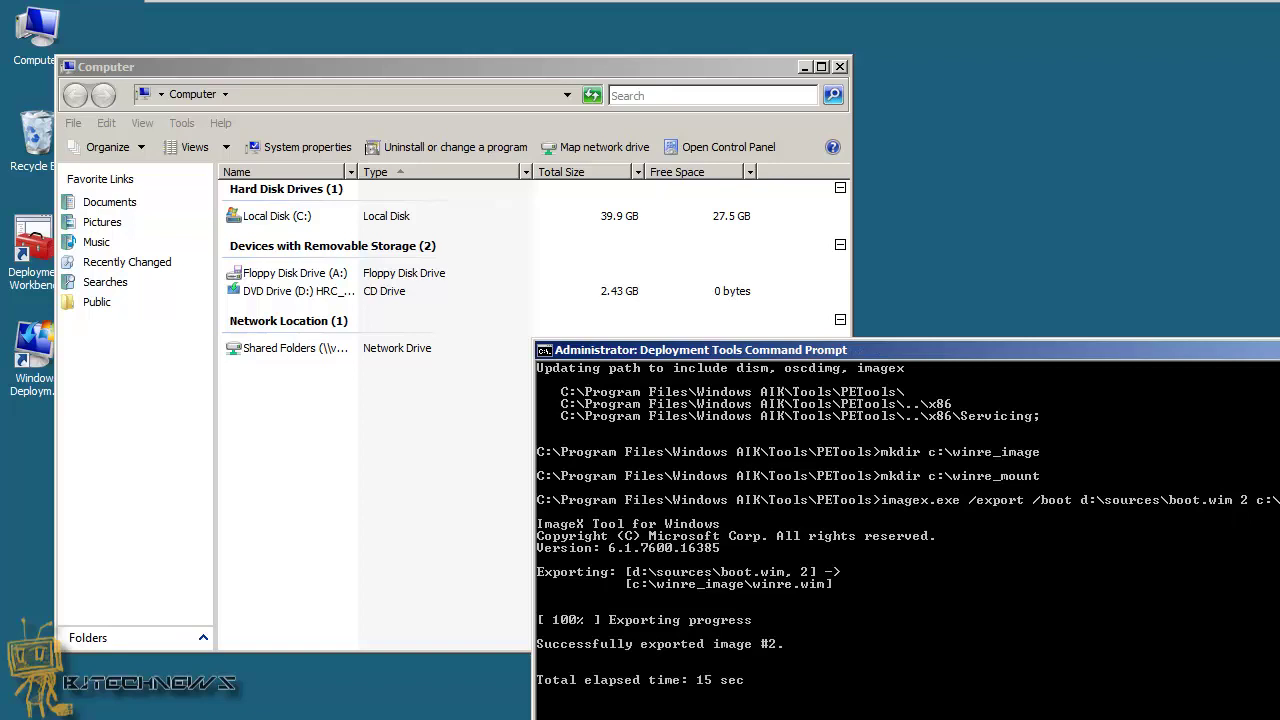
double_click(282, 215)
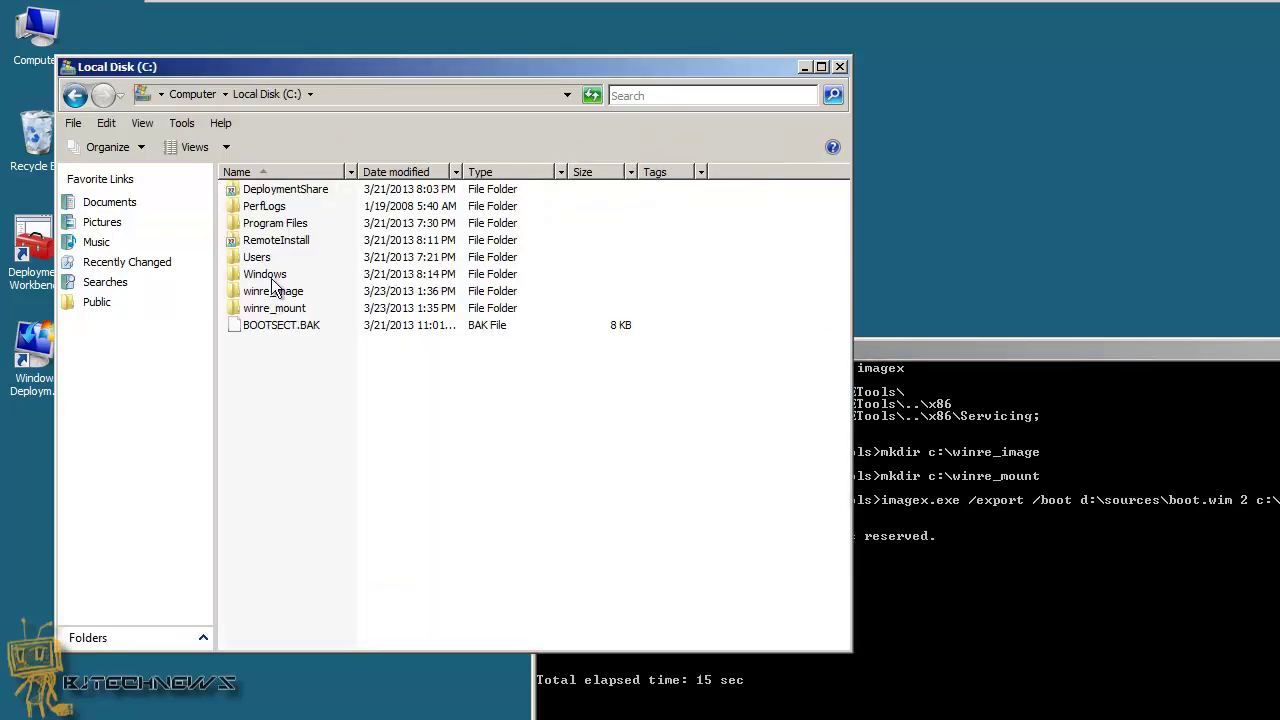
double_click(272, 290)
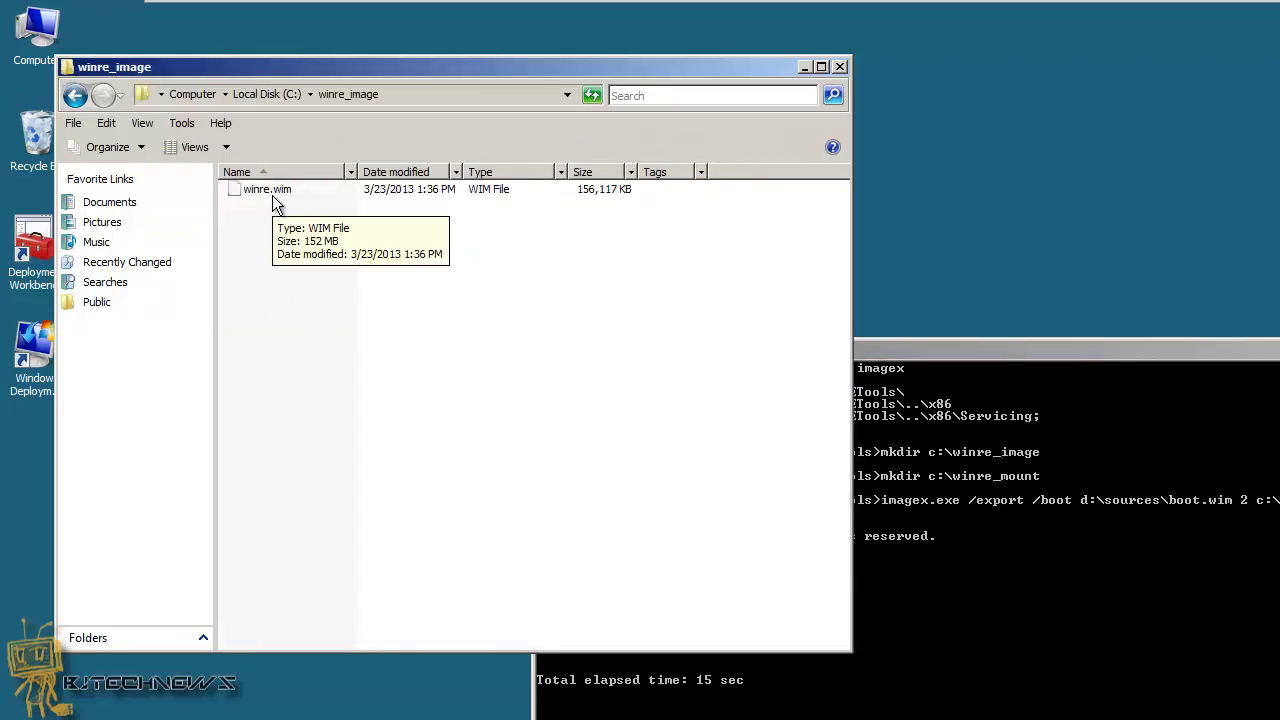
left_click(1140, 584)
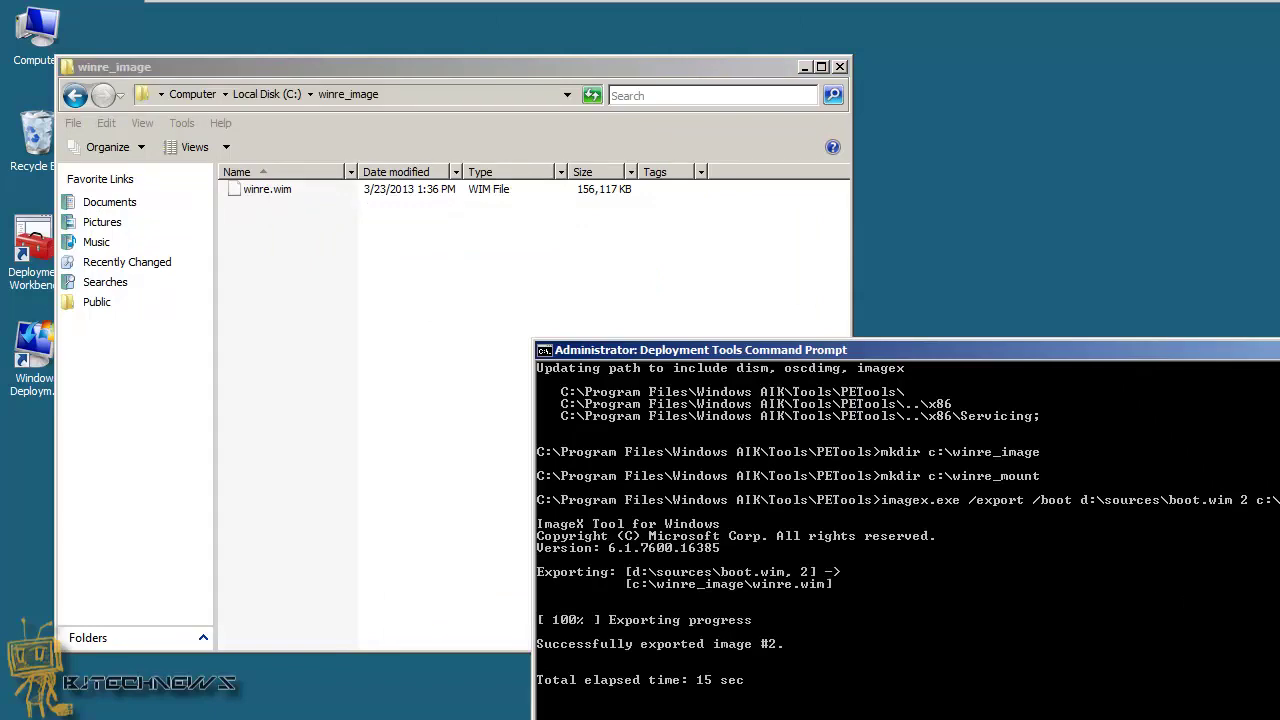
Copy the line 11 imagex /mountrw command and run it to mount winre.wim into c:\winre_mount.
mouse_move(760, 2)
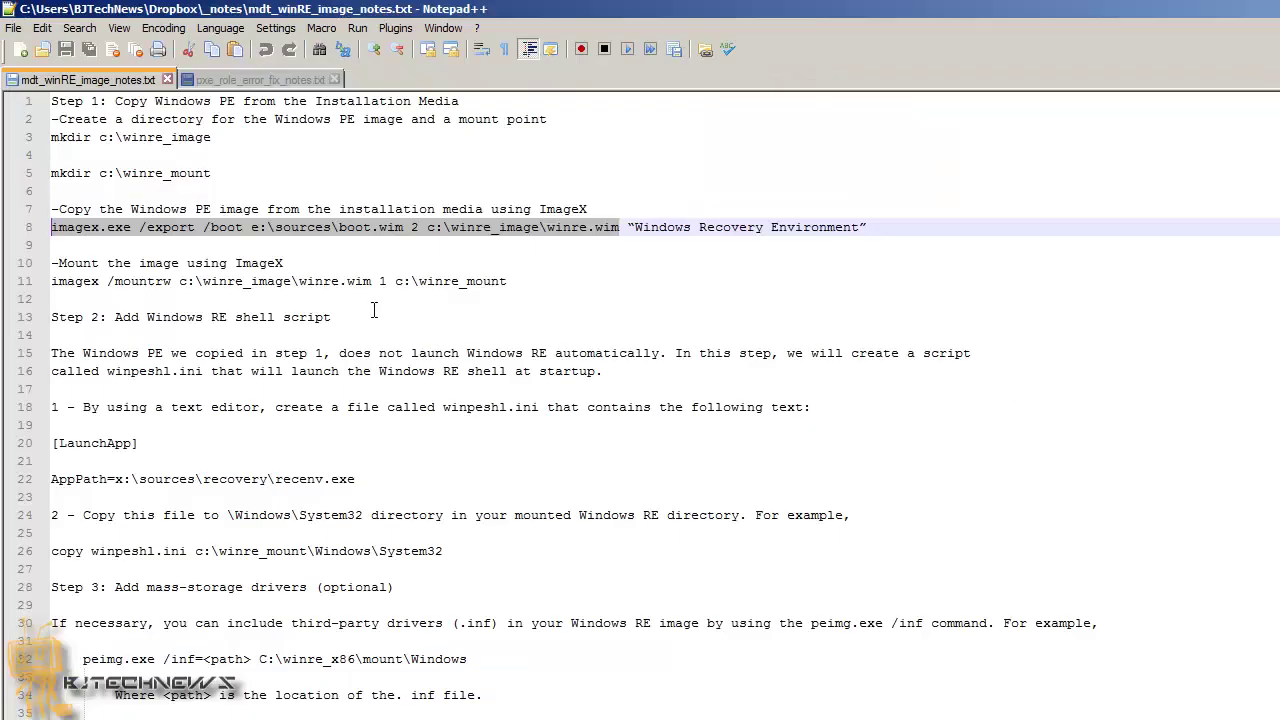
left_click_drag(538, 287, 50, 285)
right_click(88, 290)
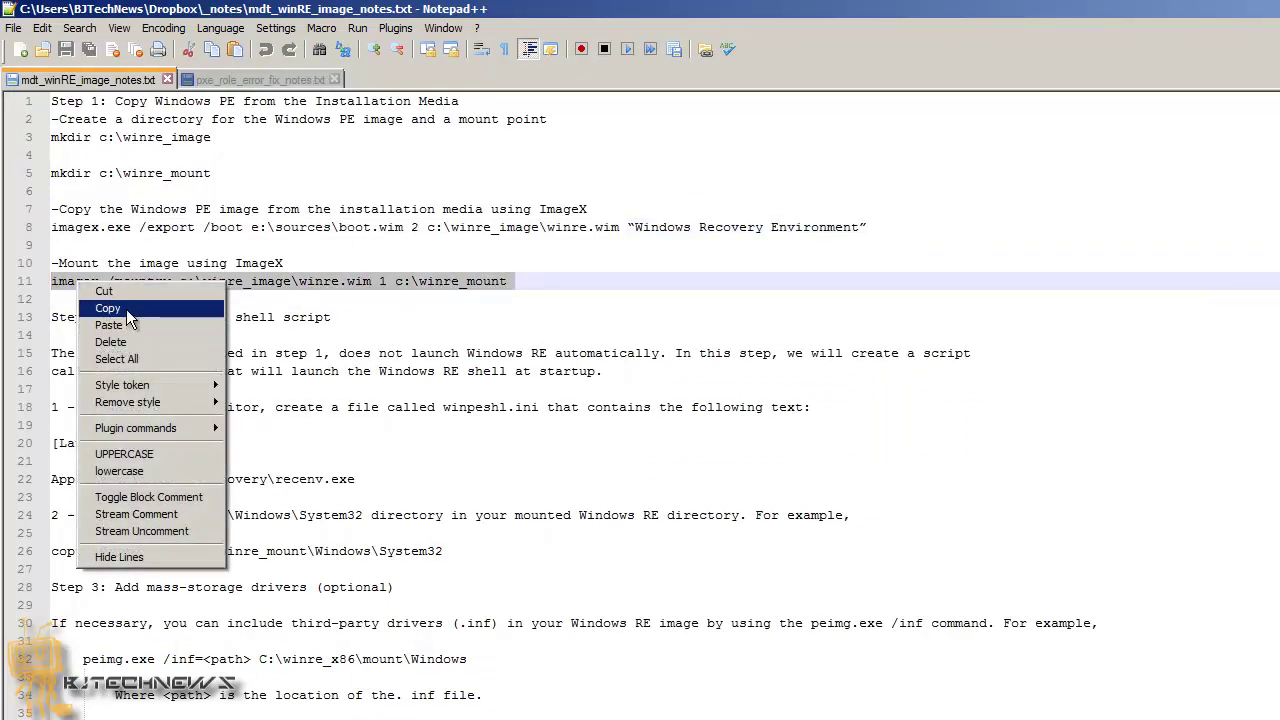
left_click(107, 308)
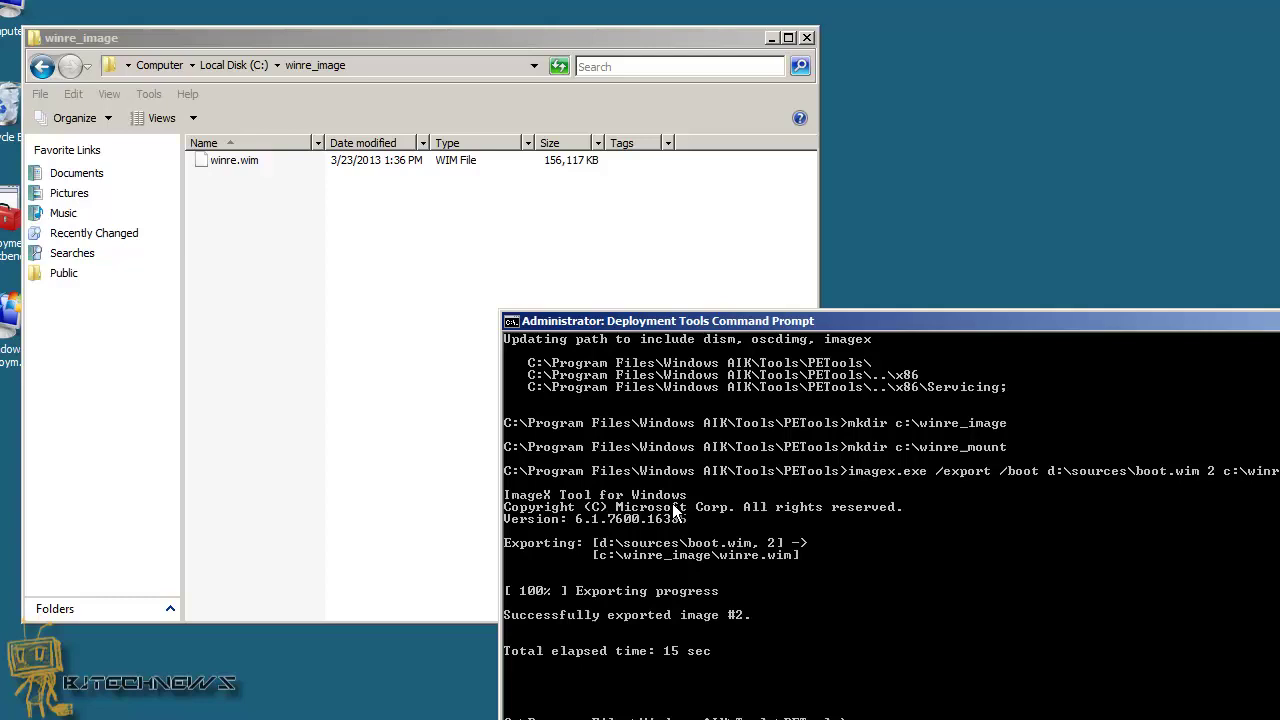
right_click(822, 623)
left_click(846, 666)
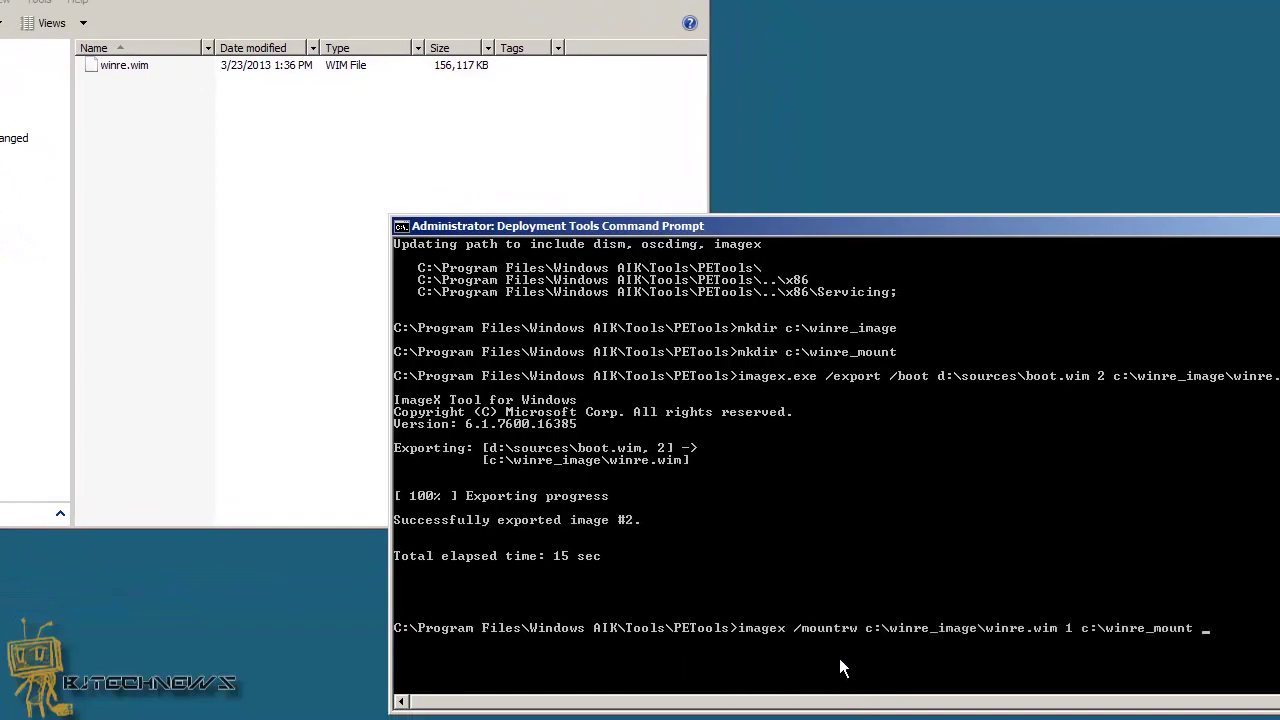
key("Return")
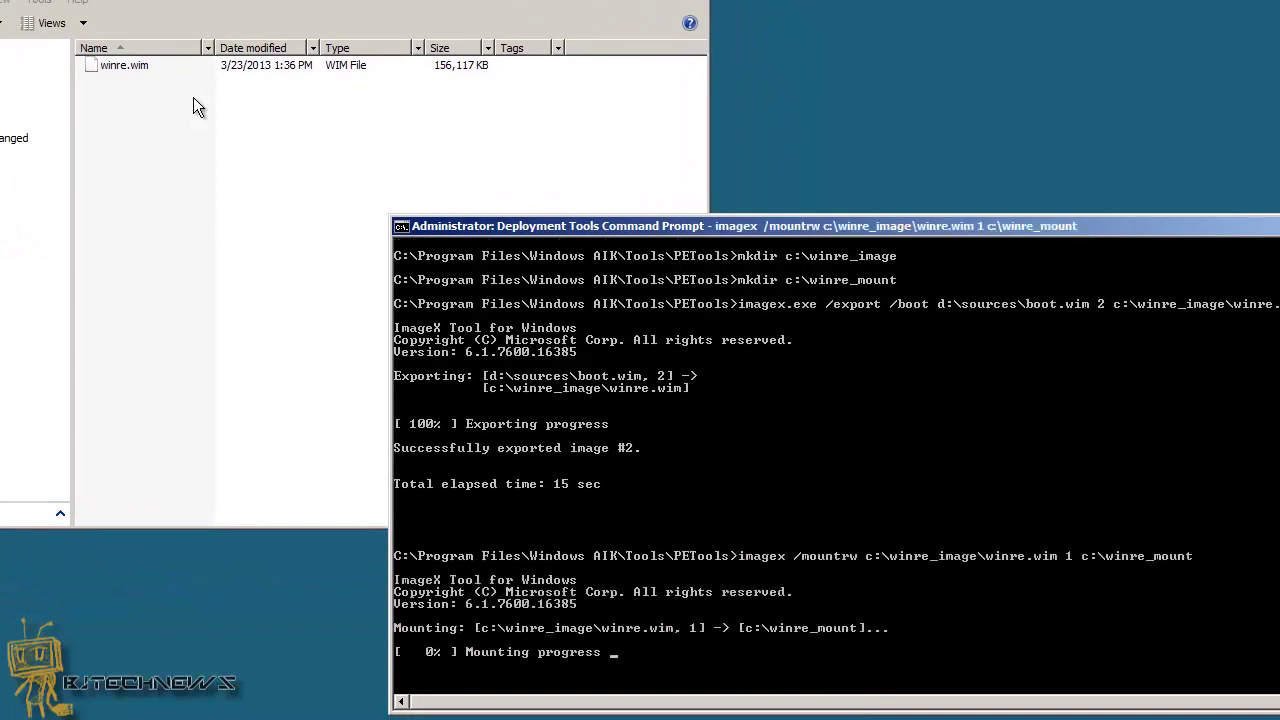
Open C:\winre_mount in Explorer to watch the mounted image files.
left_click(55, 2)
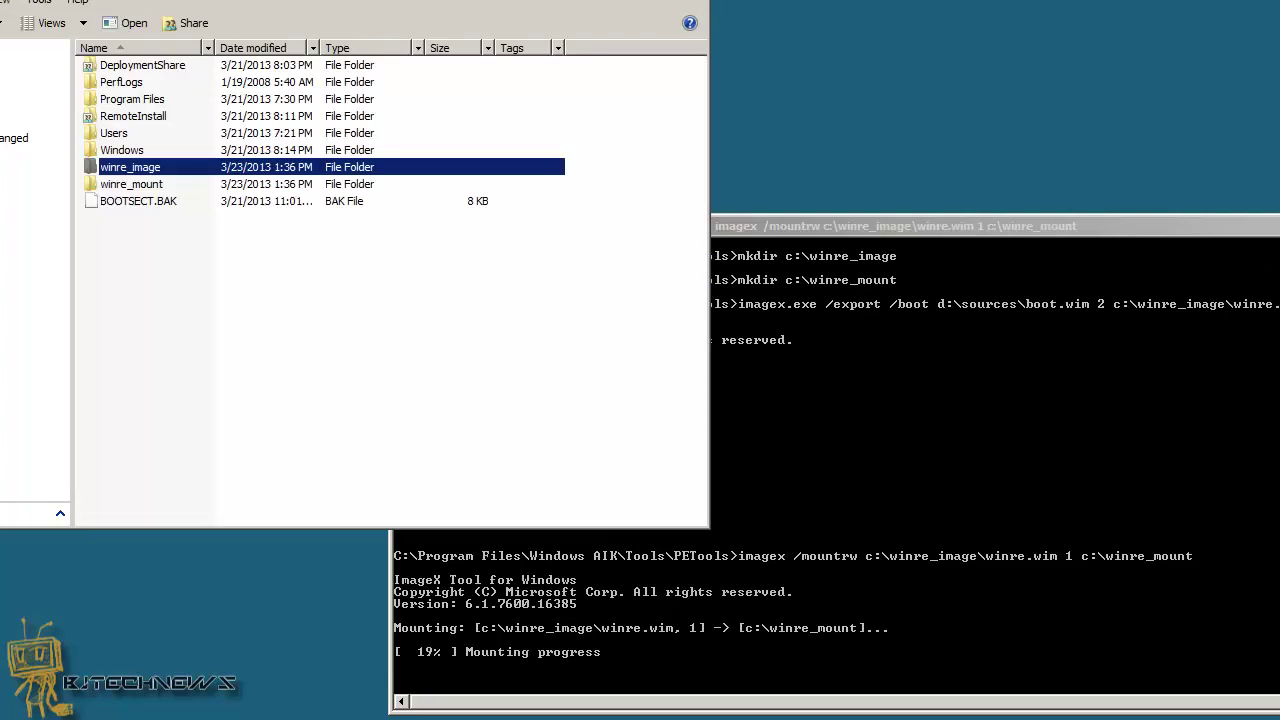
left_click(141, 185)
key("Return")
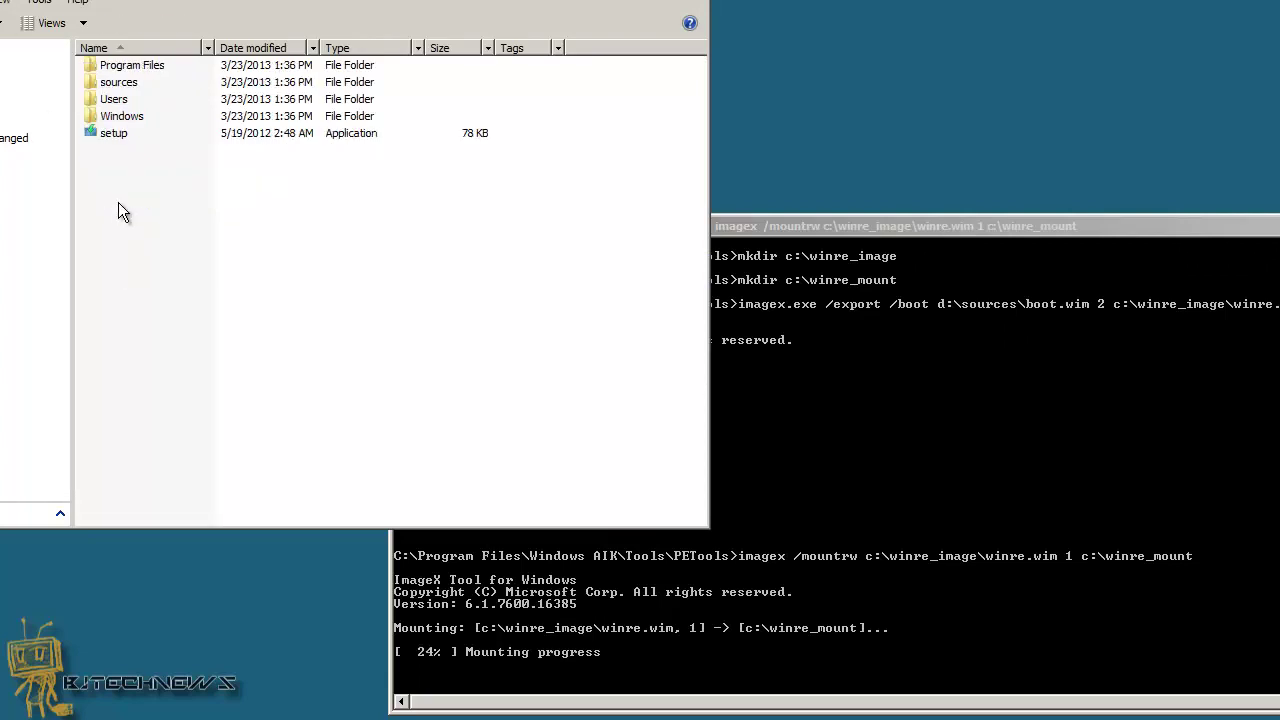
left_click(951, 569)
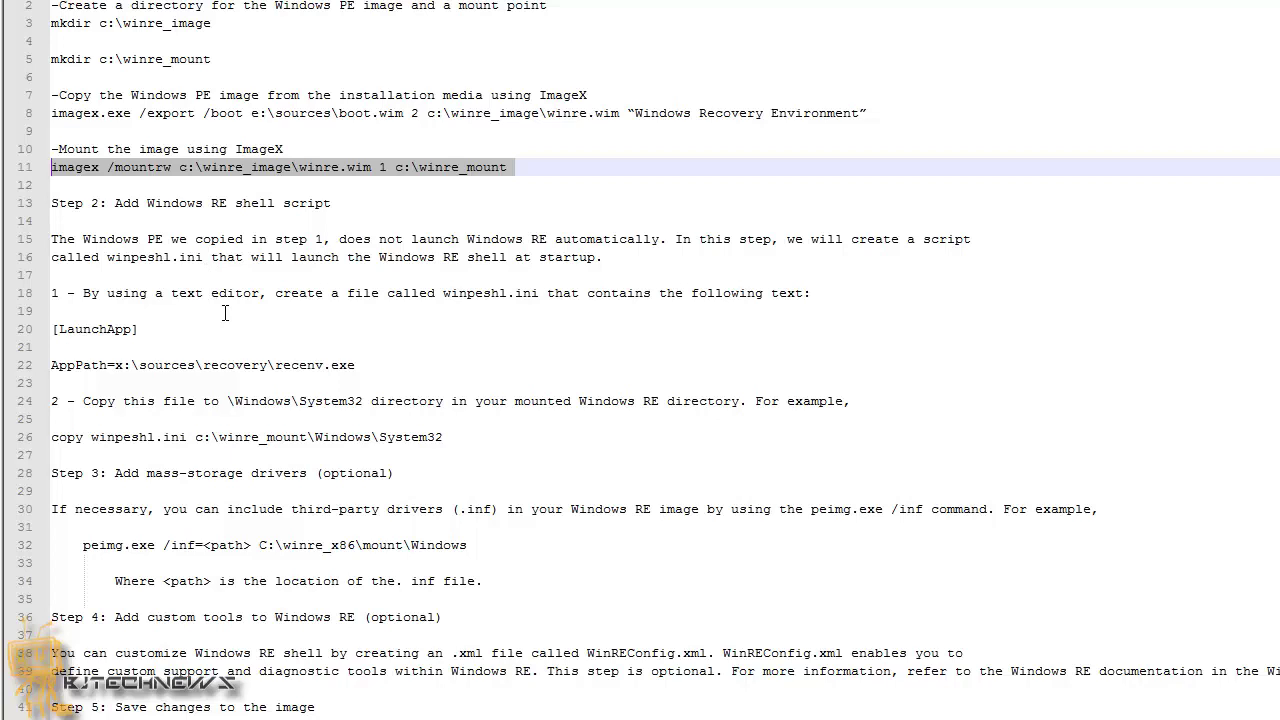
Copy lines 20–22, [LaunchApp] and AppPath=x:\sources\recovery\recenv.exe, from the notes.
left_click_drag(356, 365, 53, 328)
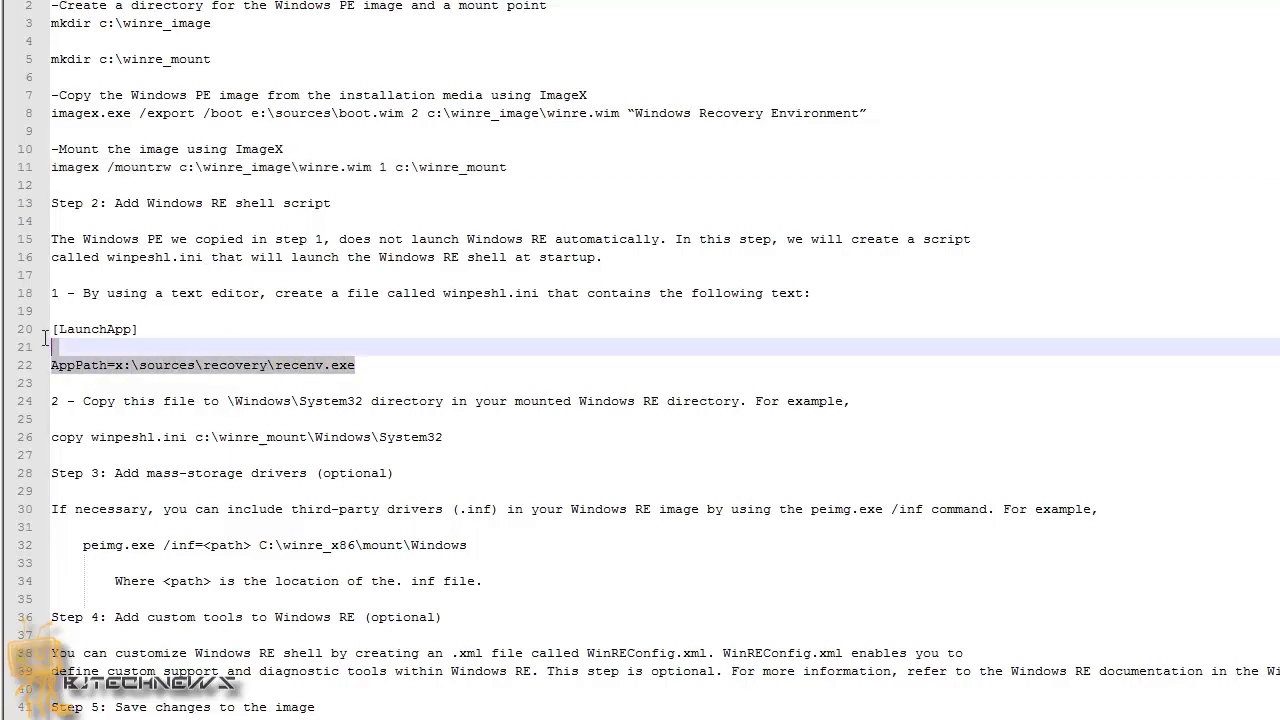
right_click(74, 330)
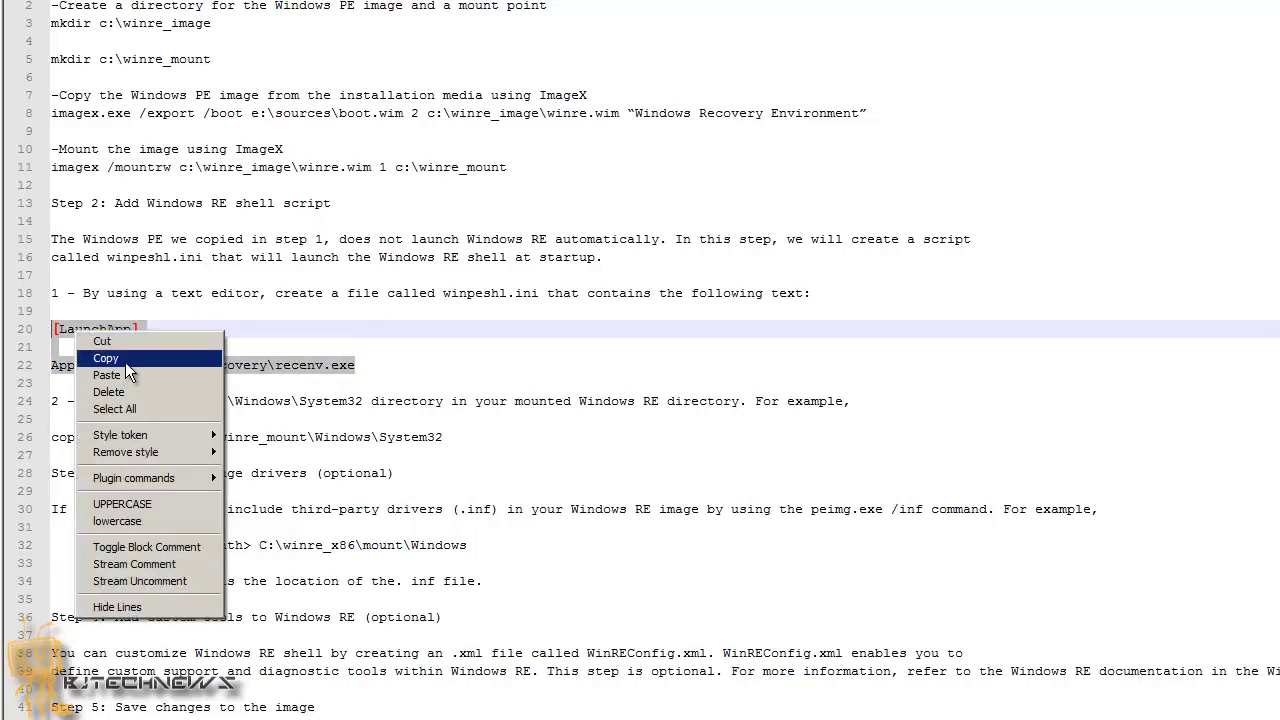
left_click(128, 361)
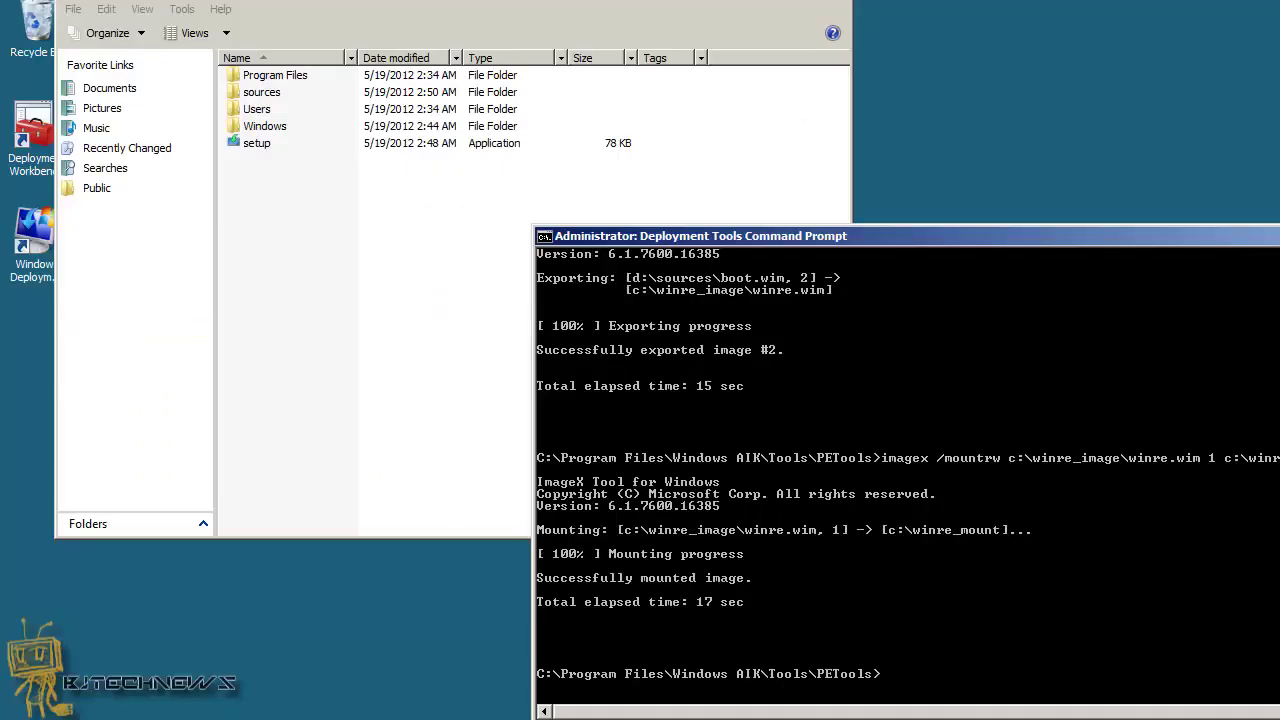
Launch Notepad from Start search and save it to the Desktop as winpeshl.ini with type All Files.
key("super")
type("notepad")
key("Return")
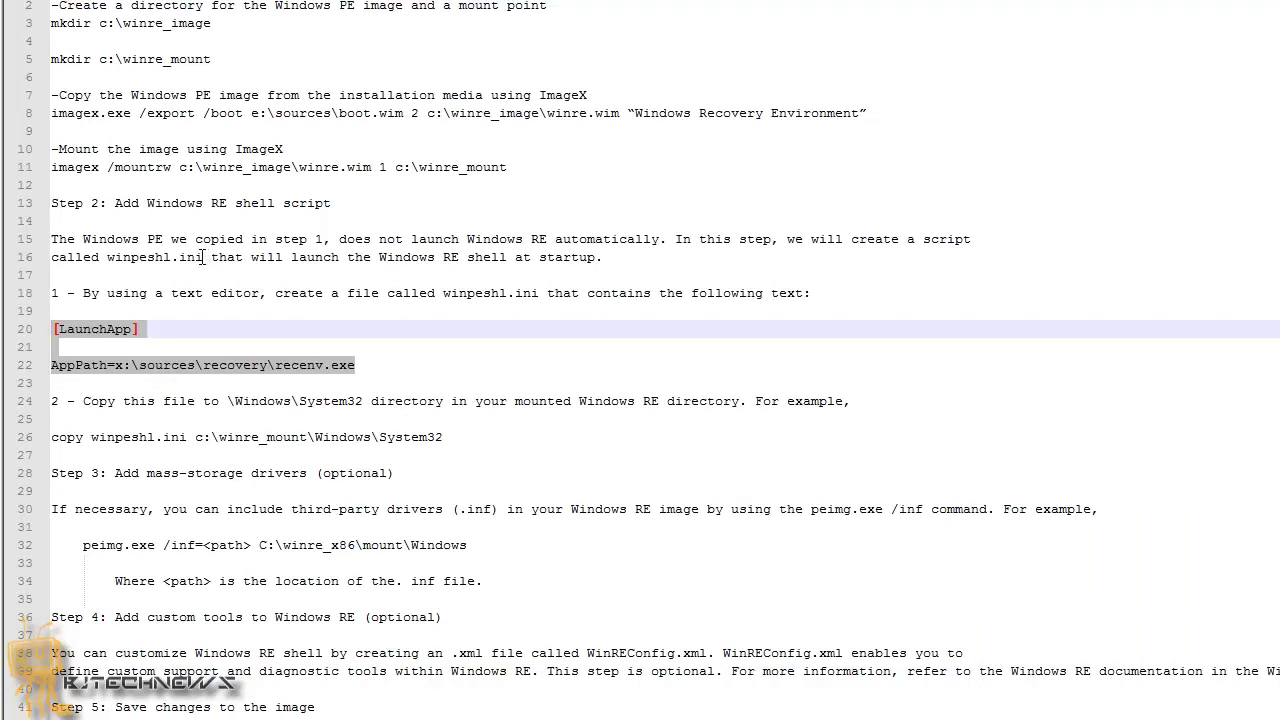
left_click_drag(203, 257, 108, 258)
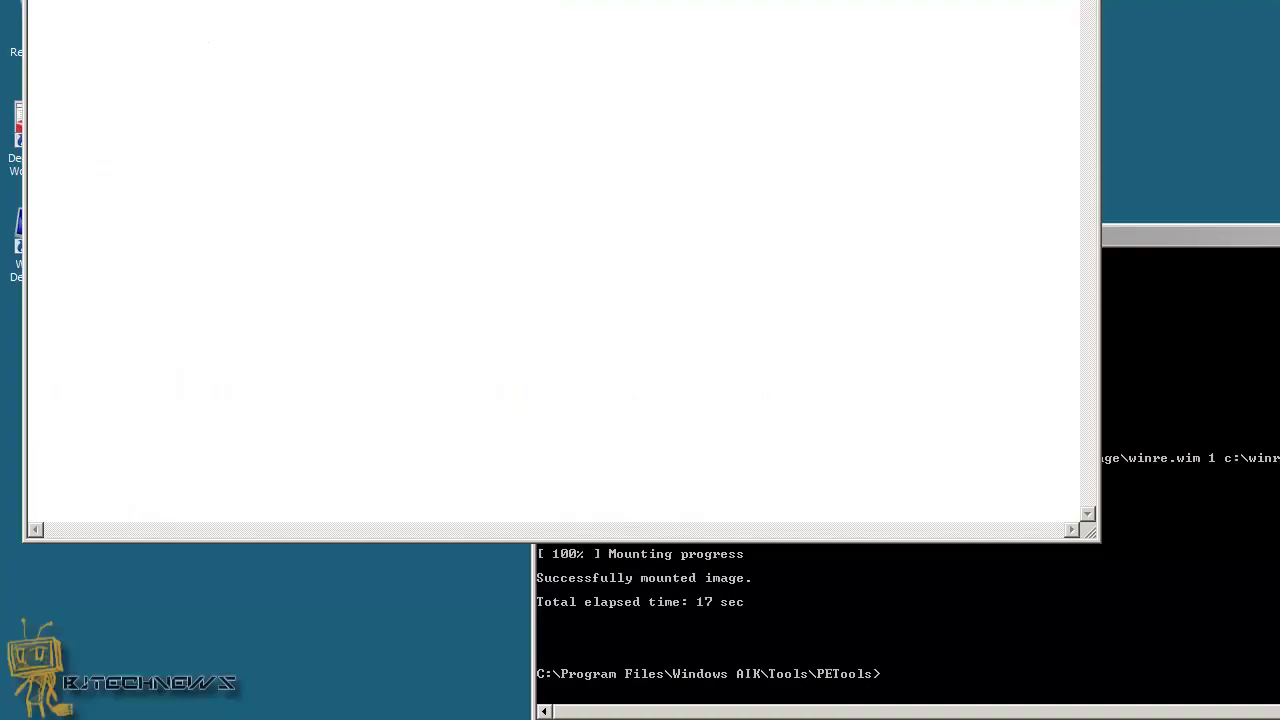
left_click(80, 11)
left_click(253, 314)
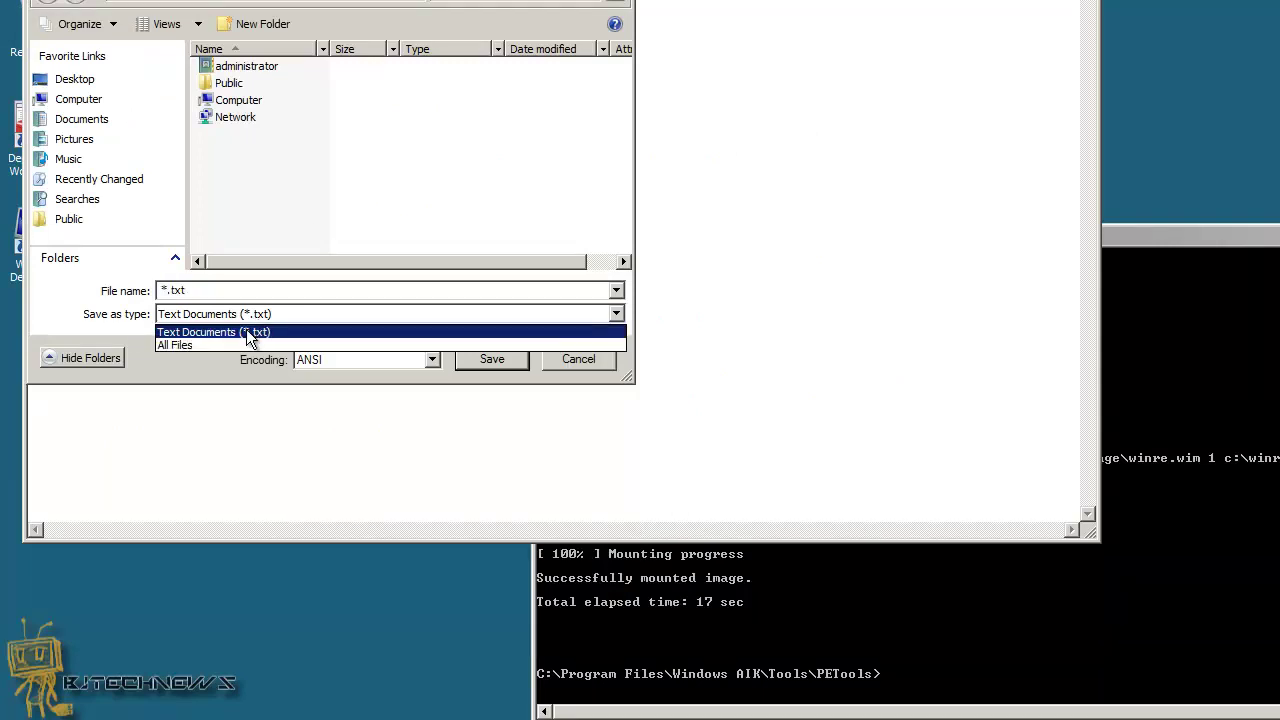
left_click(240, 344)
left_click(237, 289)
type("winpeshl.ini")
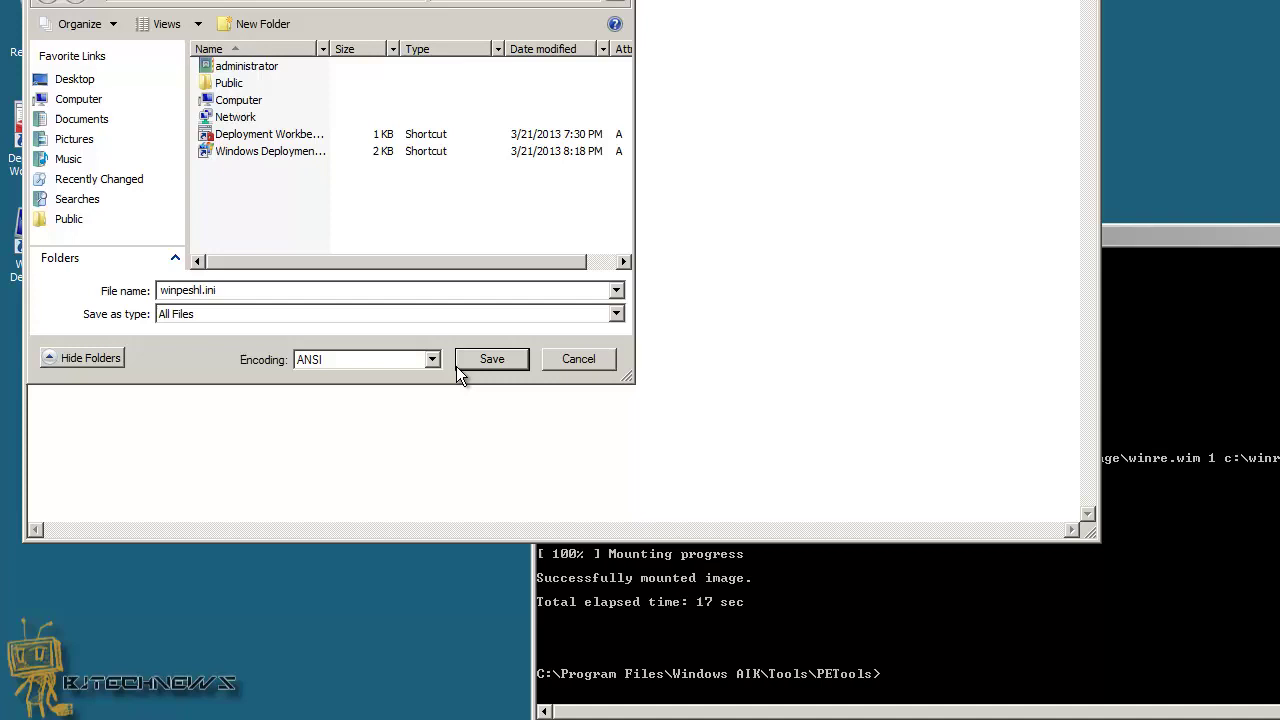
left_click(490, 360)
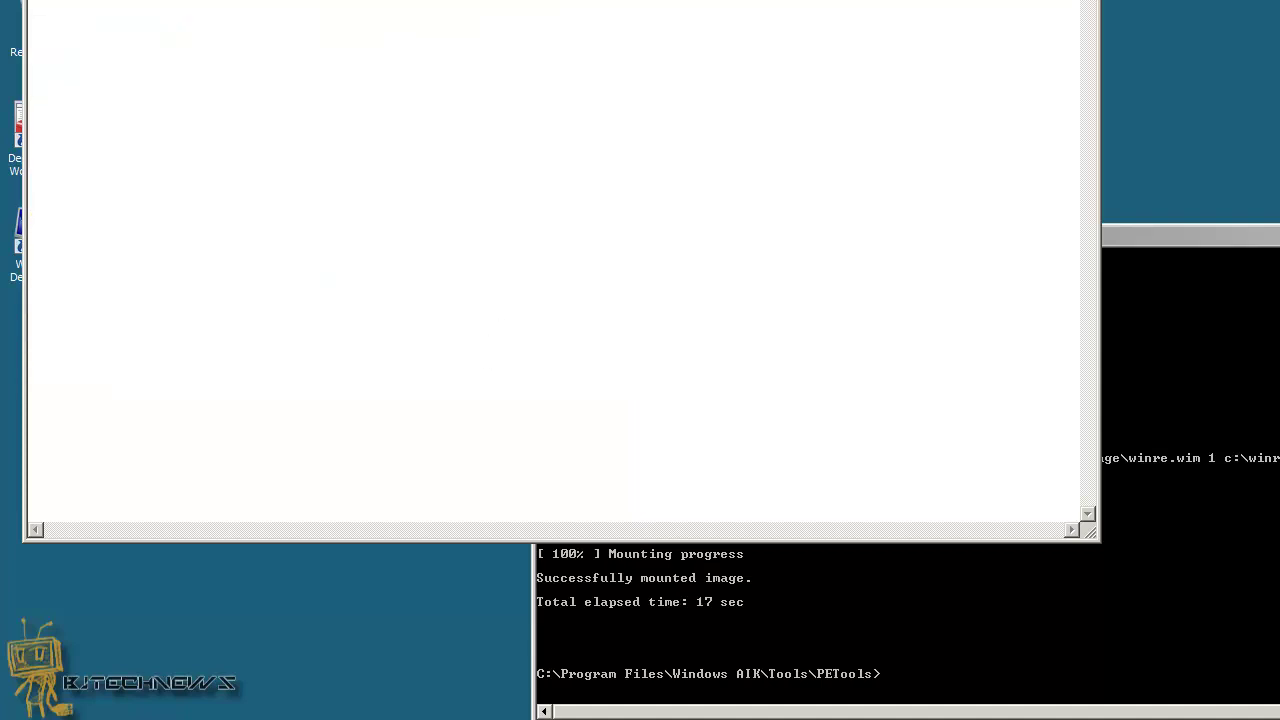
Close Notepad and browse to winre_mount\Windows\System32 in Explorer.
key("alt+F4")
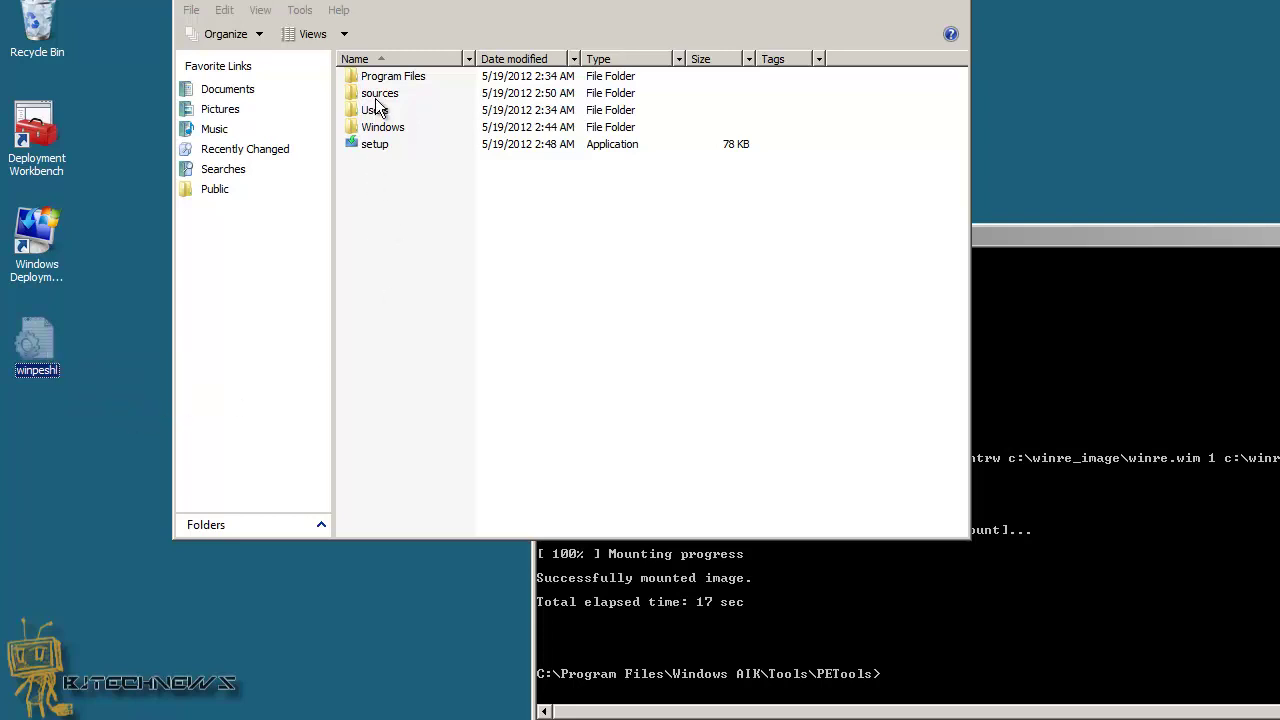
left_click(390, 2)
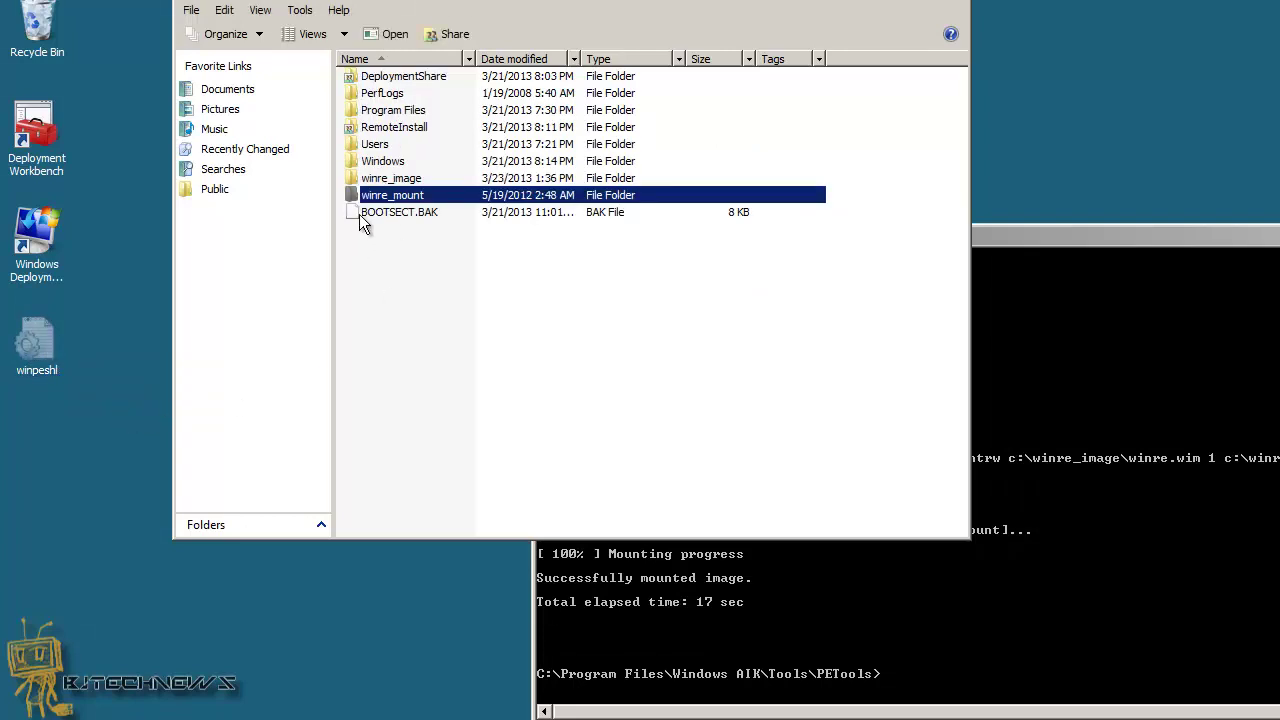
double_click(409, 196)
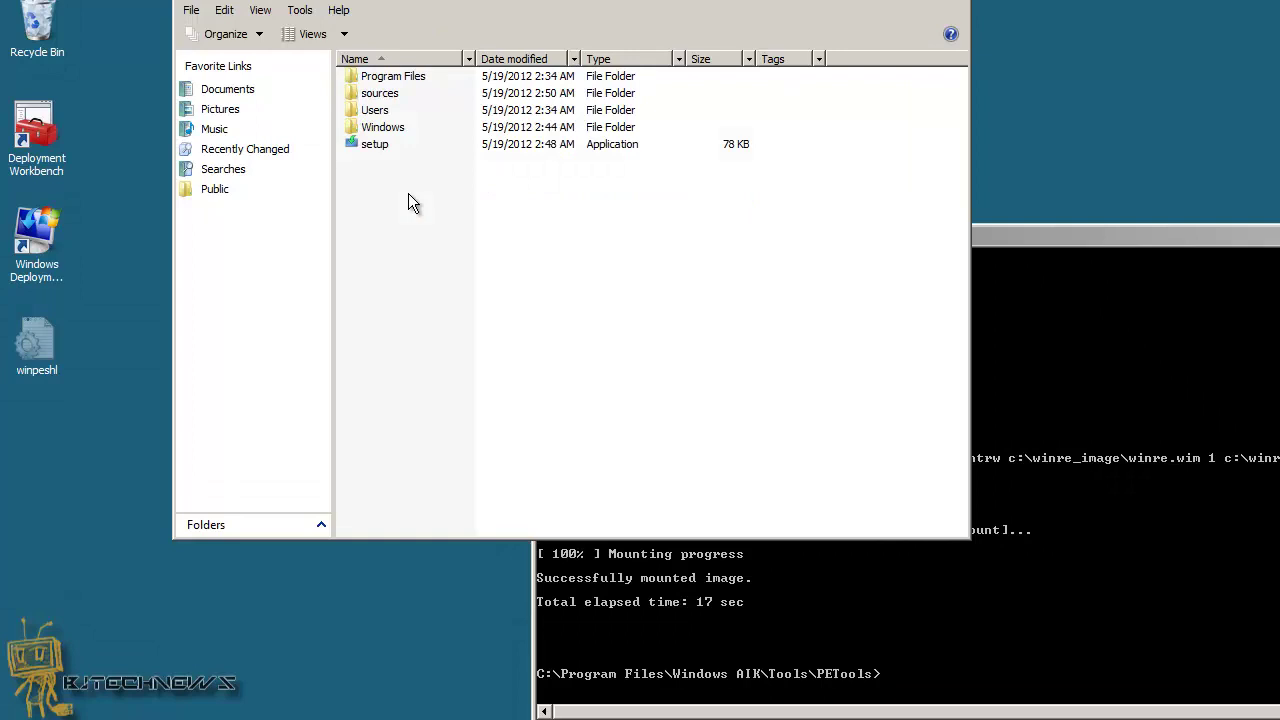
key("BackSpace")
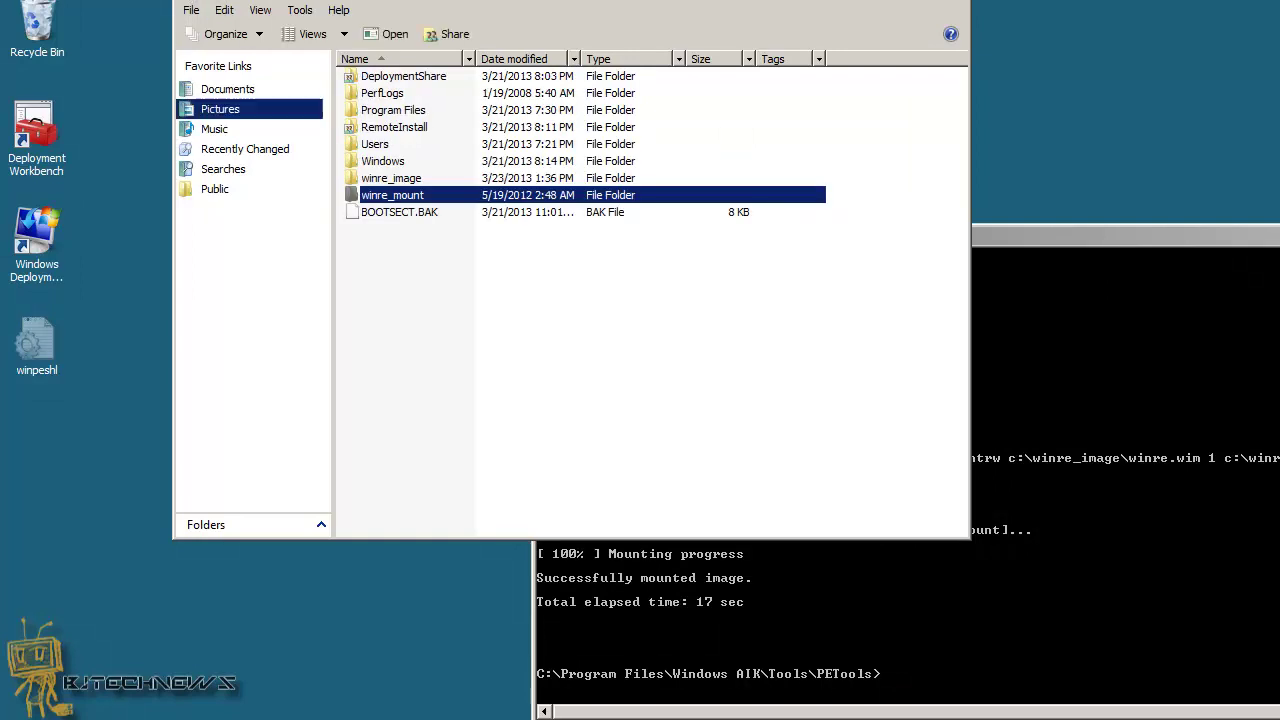
double_click(410, 195)
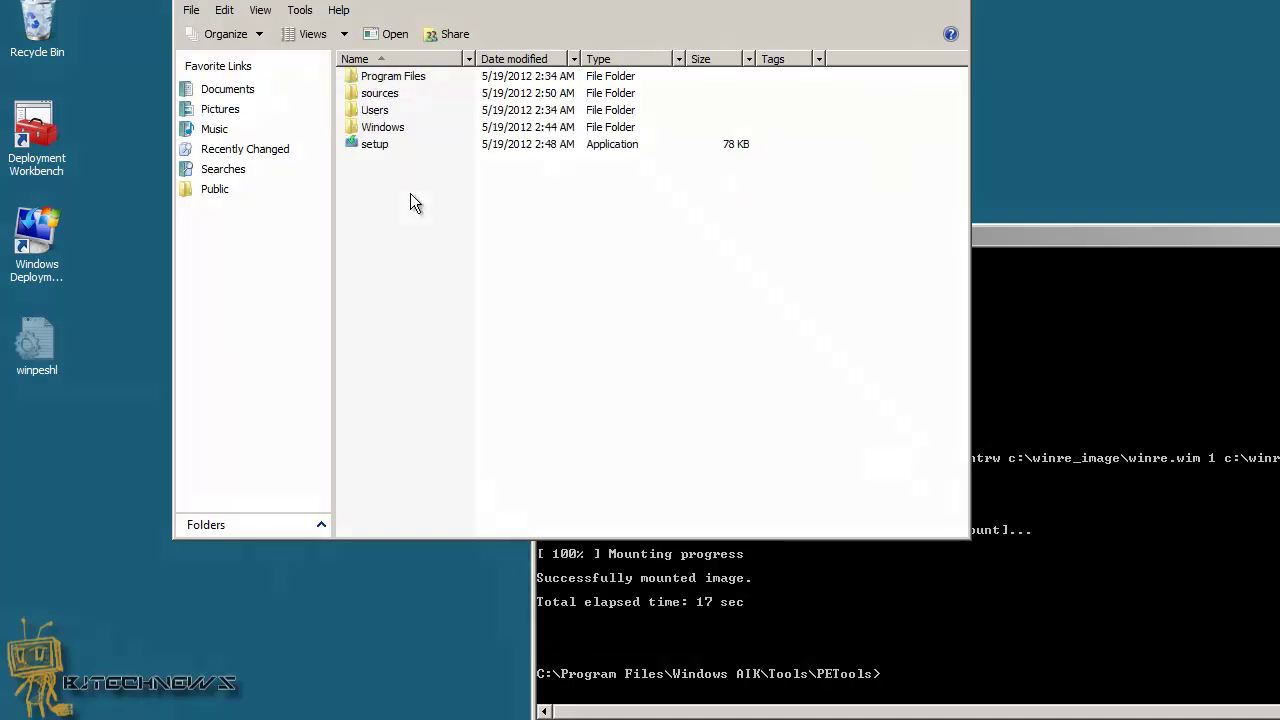
double_click(398, 128)
left_click(376, 280)
key("s")
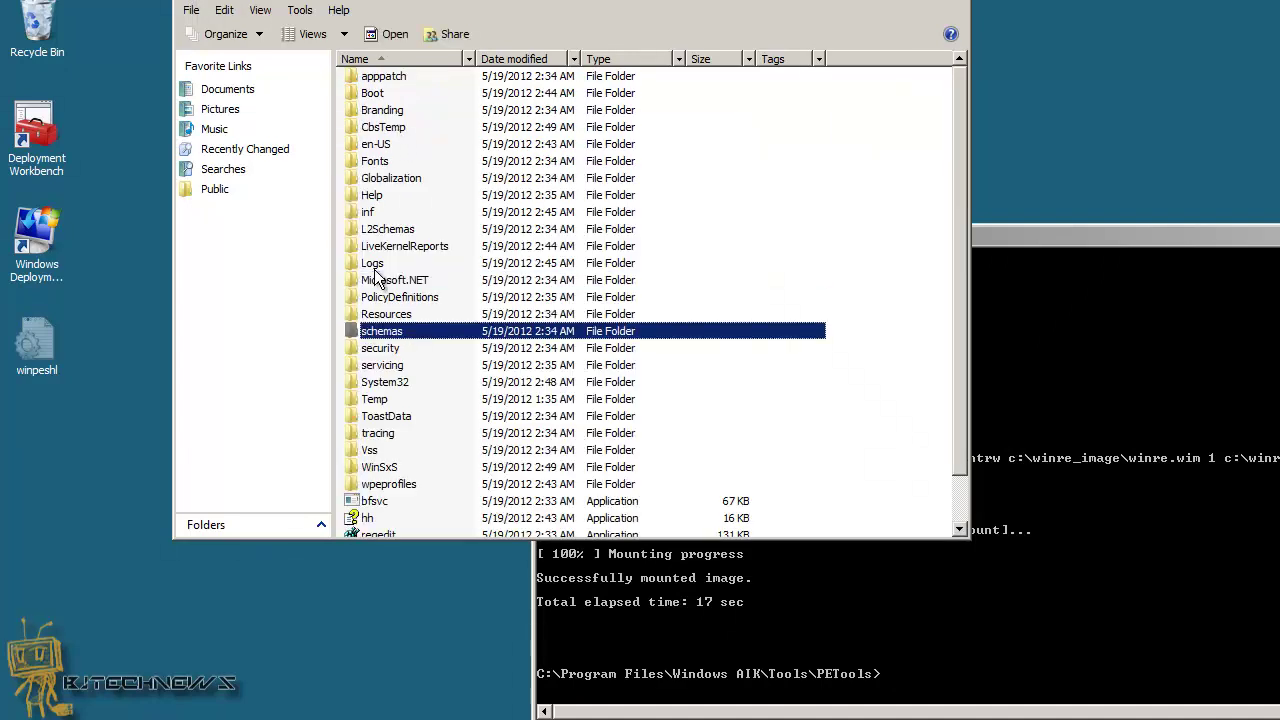
left_click(395, 383)
double_click(393, 380)
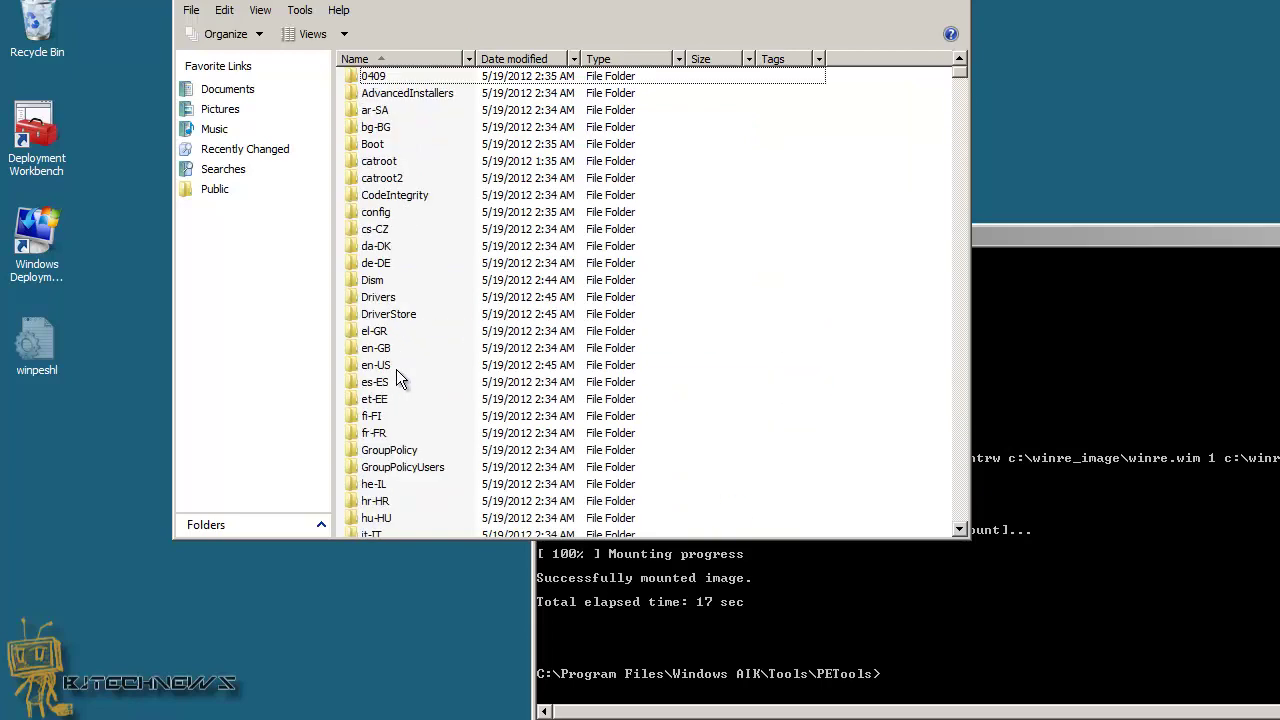
Sort System32 by Date modified and select the new winpeshl file.
type("winpeshl")
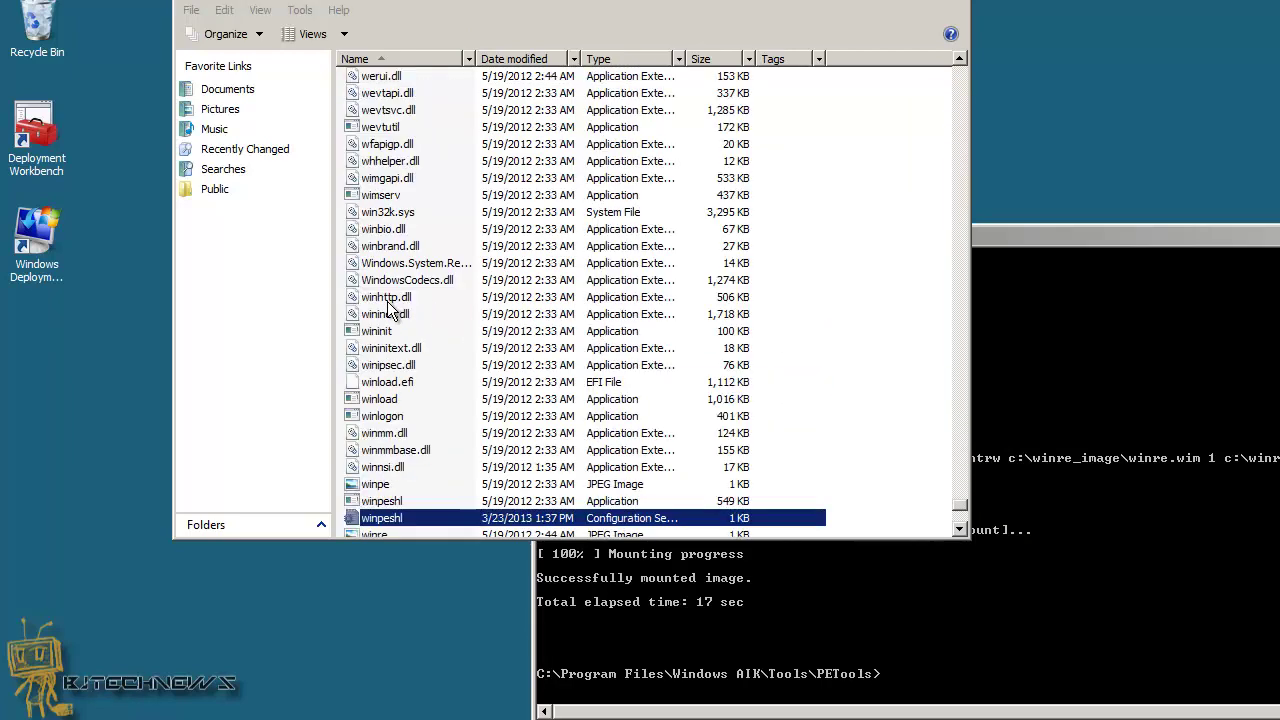
scroll(390, 305, "down", 6)
left_click(392, 297)
scroll(404, 454, "down", 5)
scroll(405, 400, "up", 2)
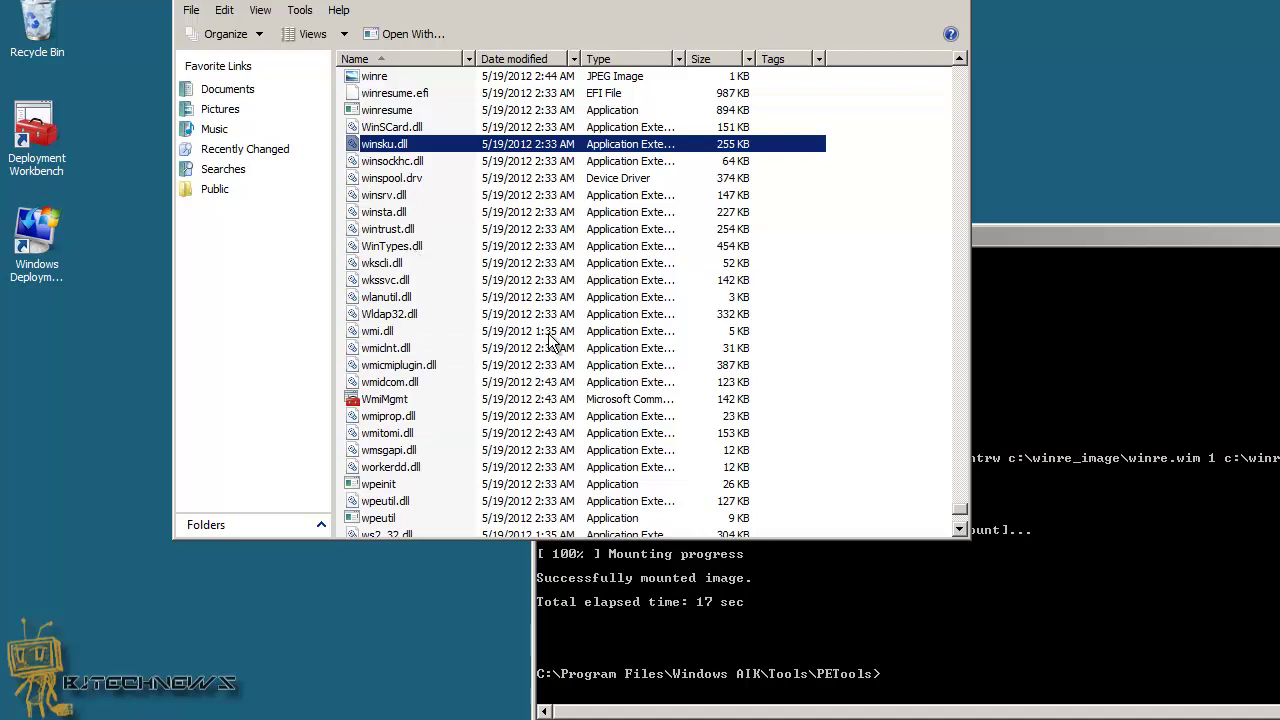
scroll(550, 343, "down", 3)
scroll(550, 343, "up", 2)
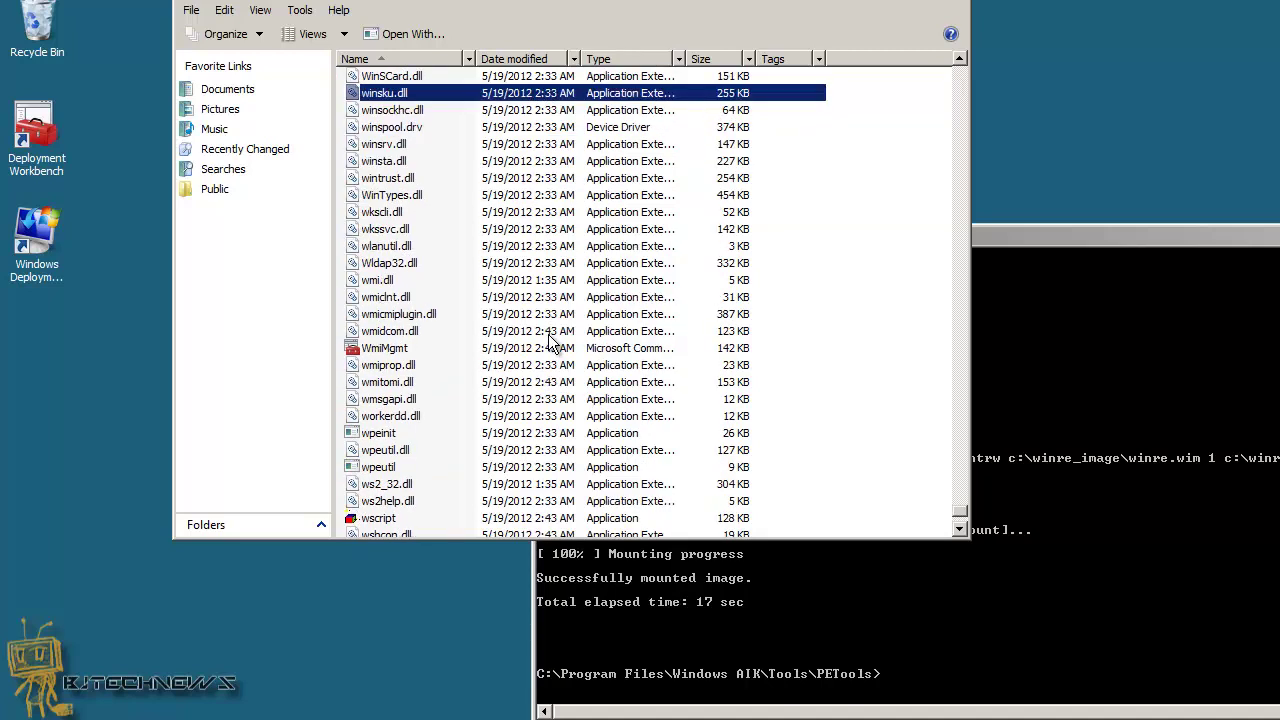
left_click(495, 59)
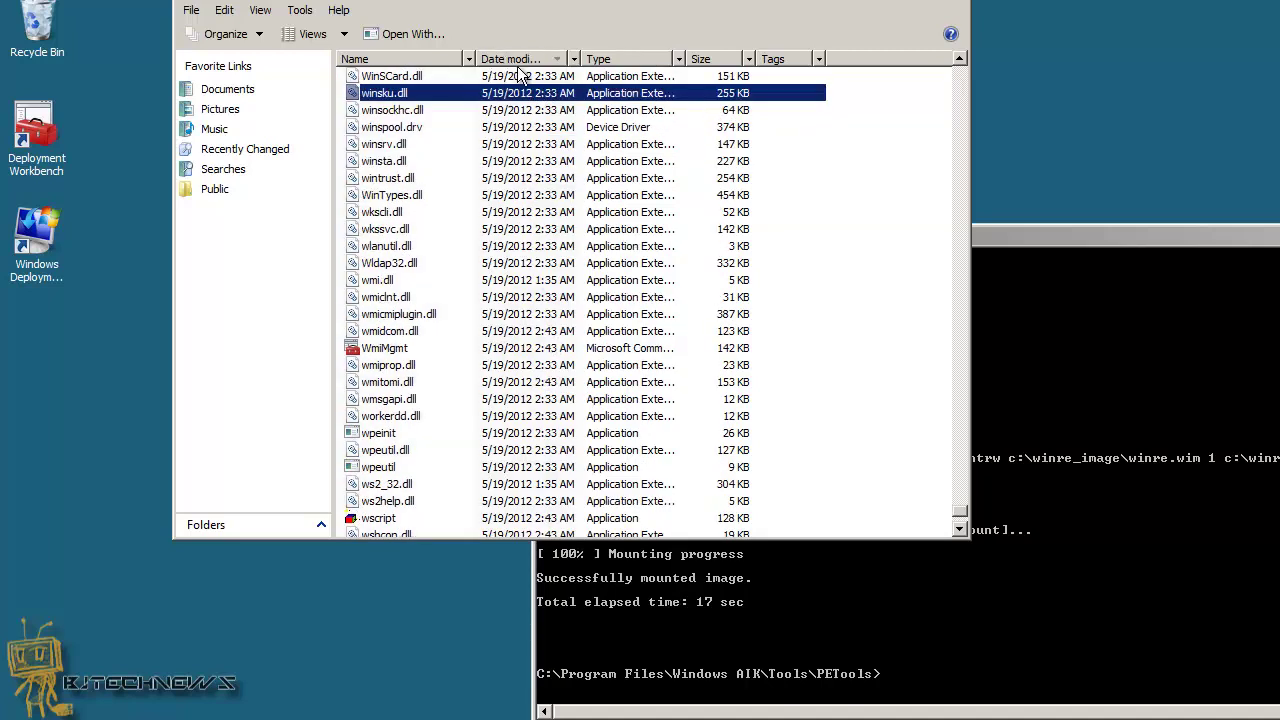
left_click_drag(960, 509, 960, 489)
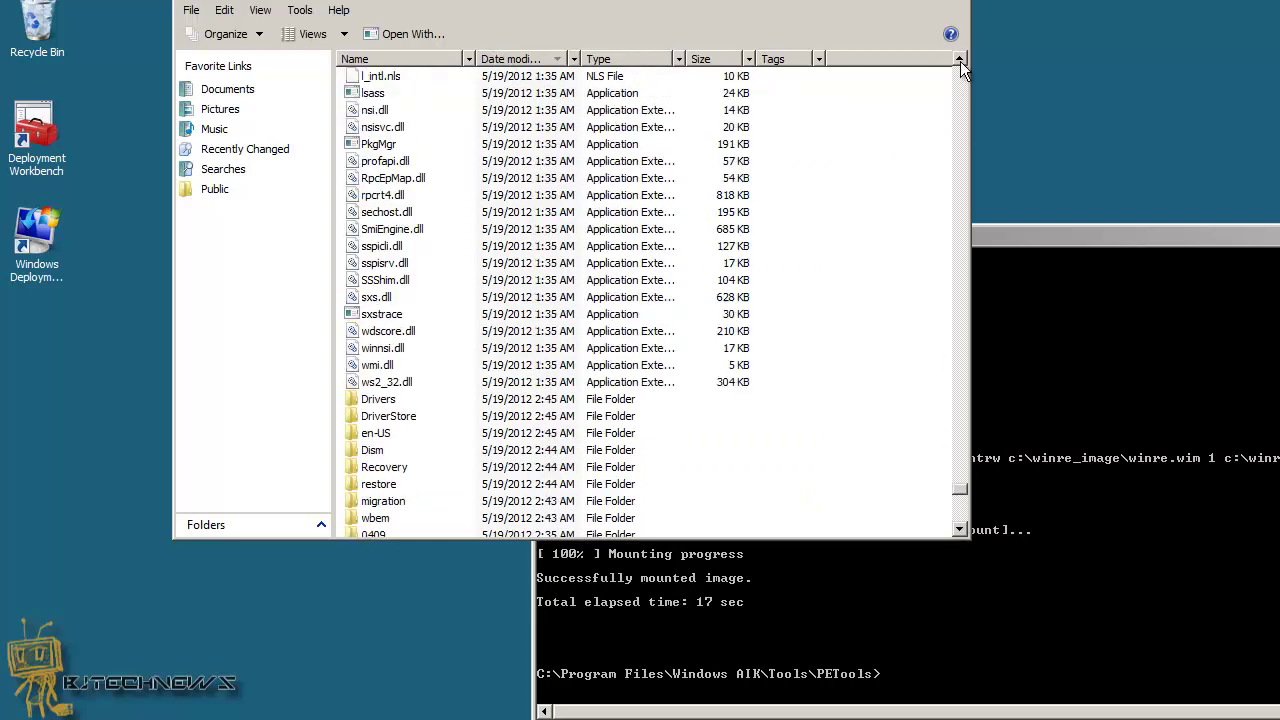
left_click(960, 80)
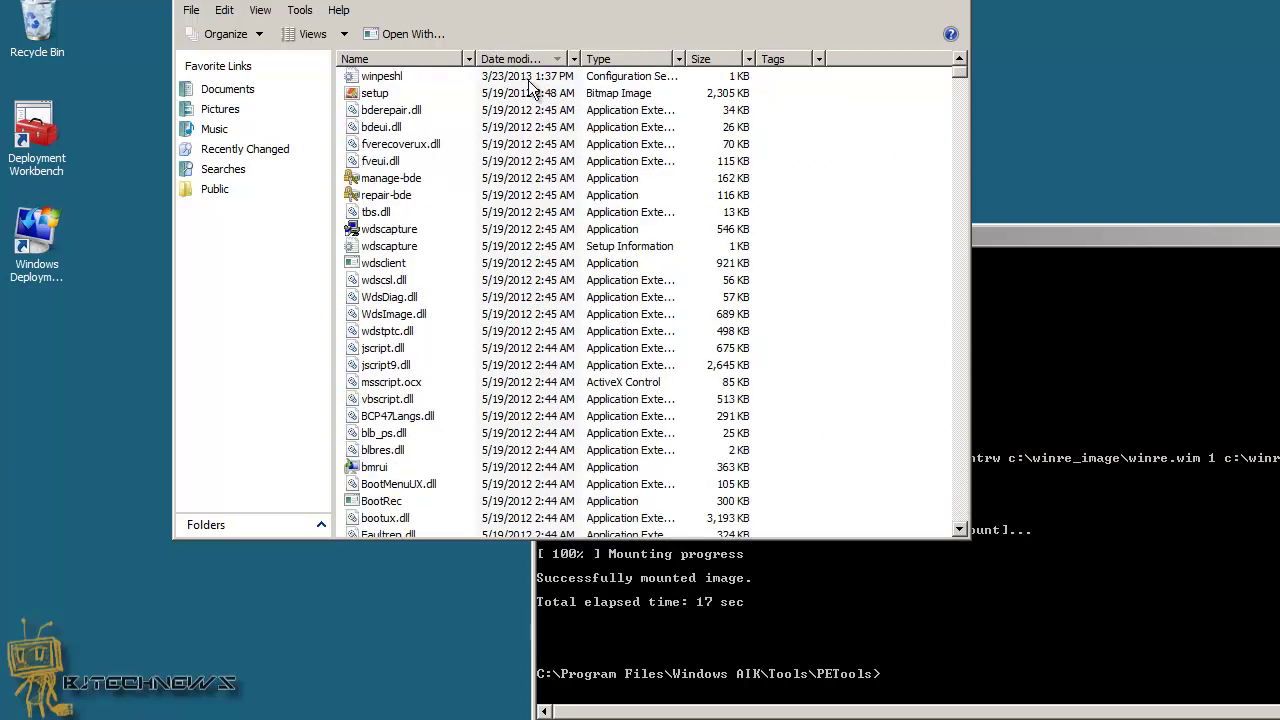
left_click(405, 78)
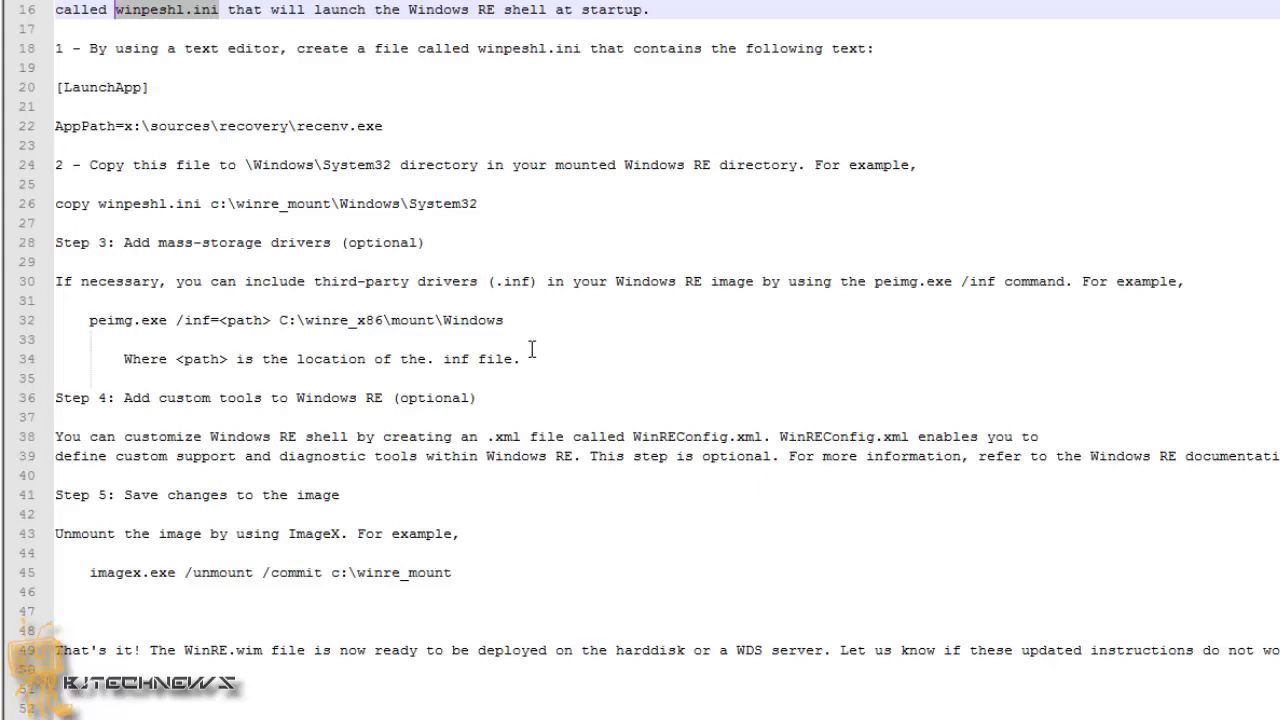
Highlight the peimg example, the inf file note, and the Step 4 and Step 5 headings.
left_click_drag(528, 320, 62, 320)
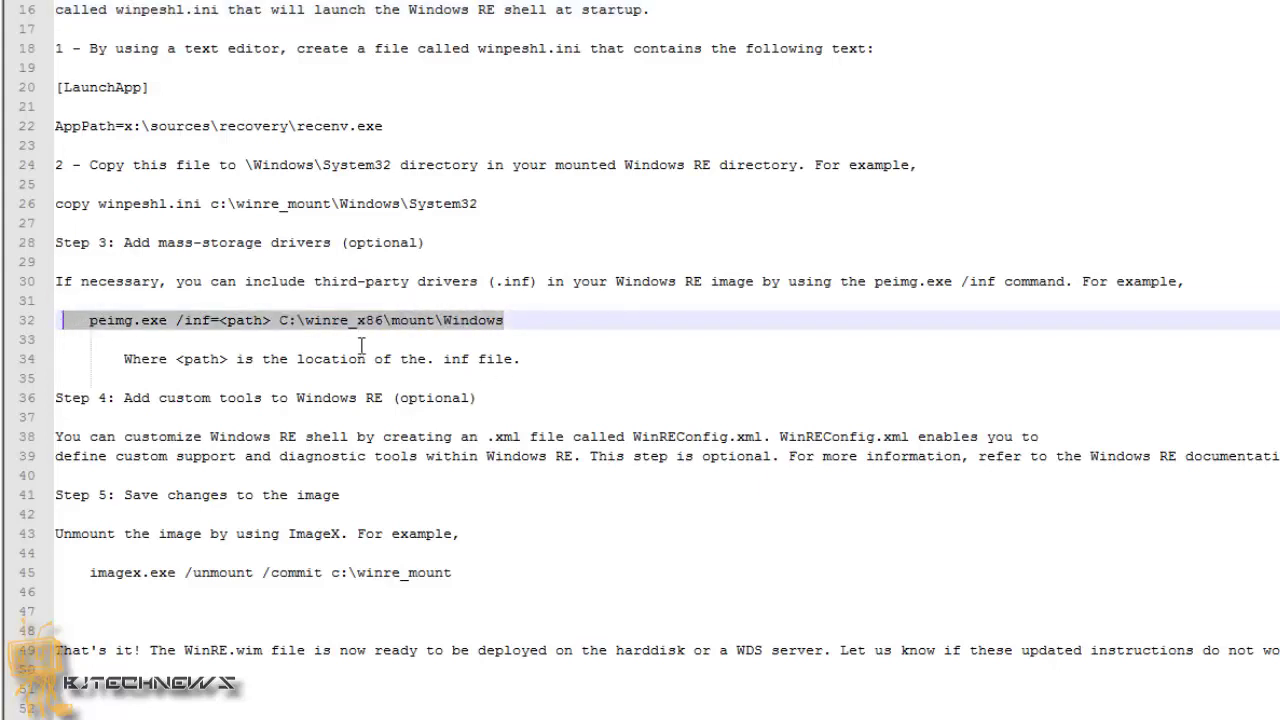
left_click_drag(524, 358, 118, 348)
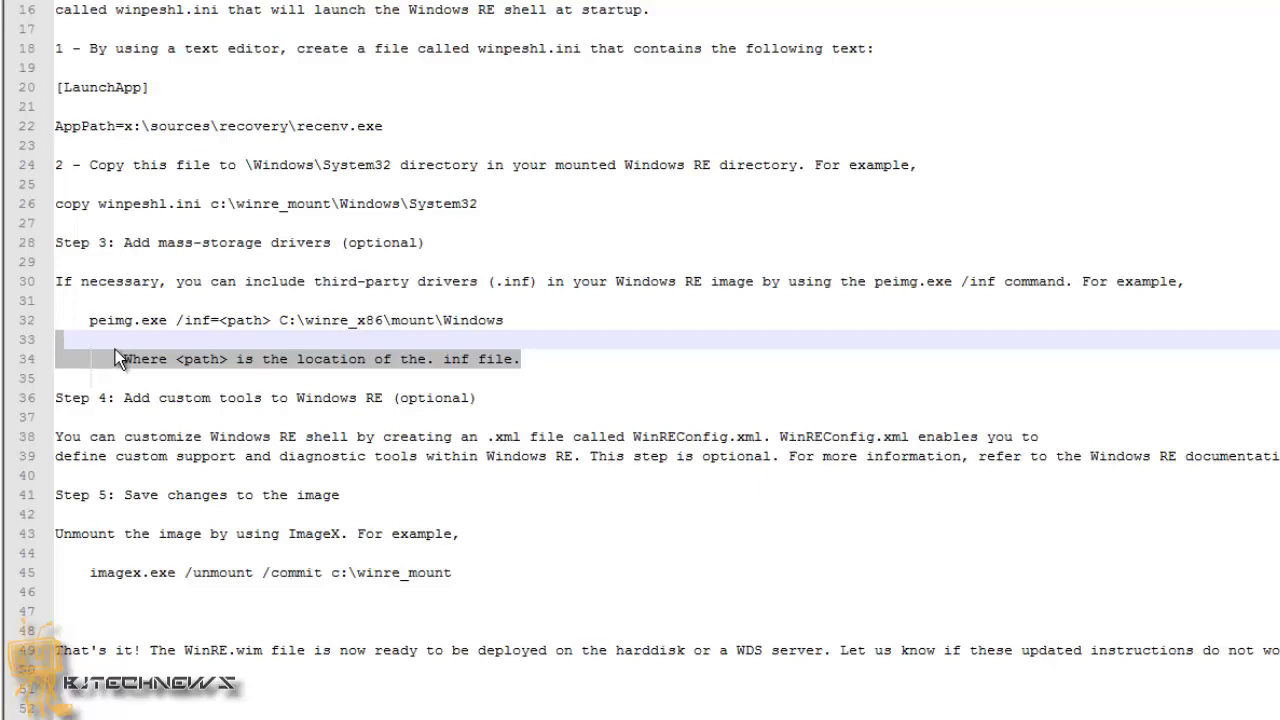
left_click_drag(528, 397, 141, 397)
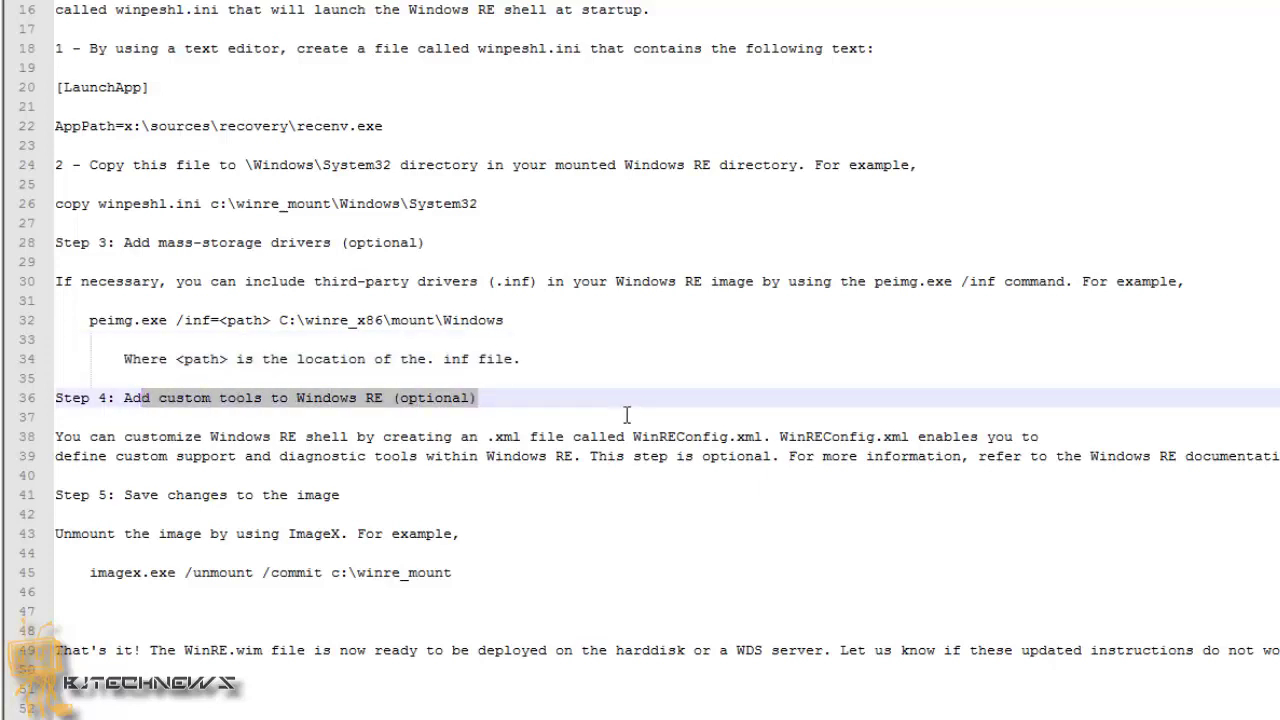
left_click_drag(372, 494, 42, 510)
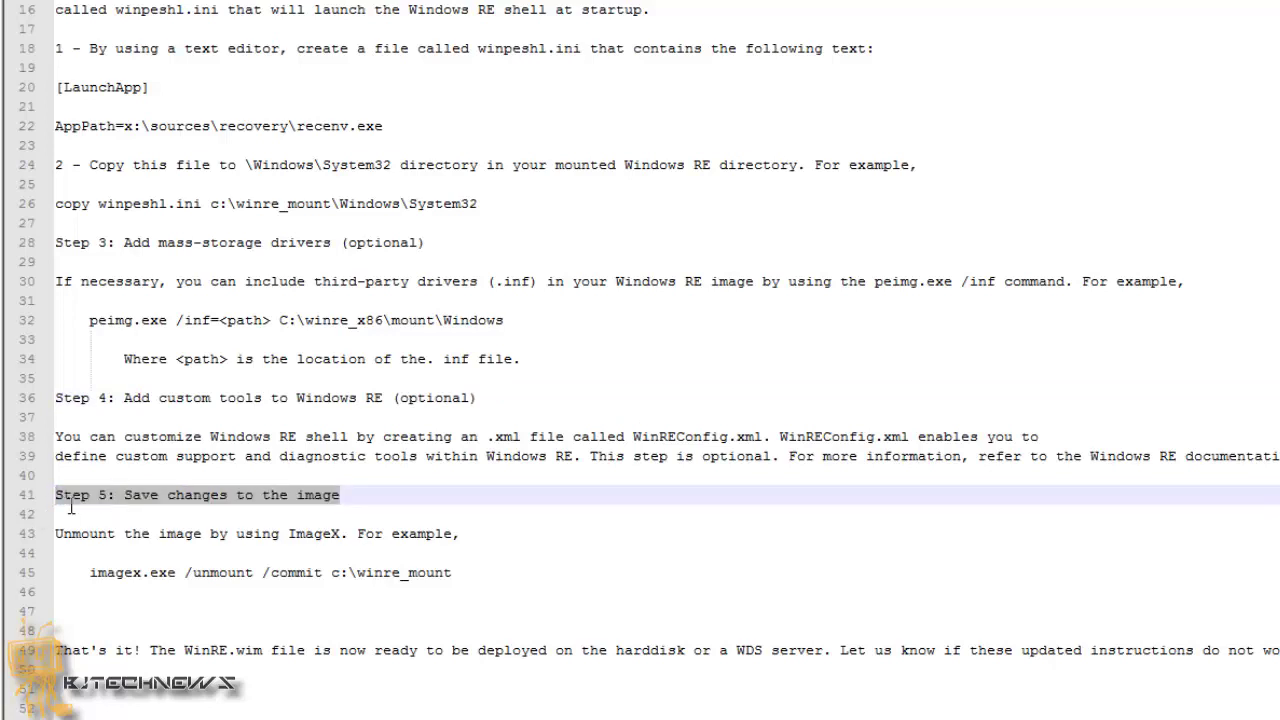
Copy the imagex.exe /unmount /commit c:\winre_mount command from line 45.
left_click_drag(474, 572, 91, 570)
key("super+c")
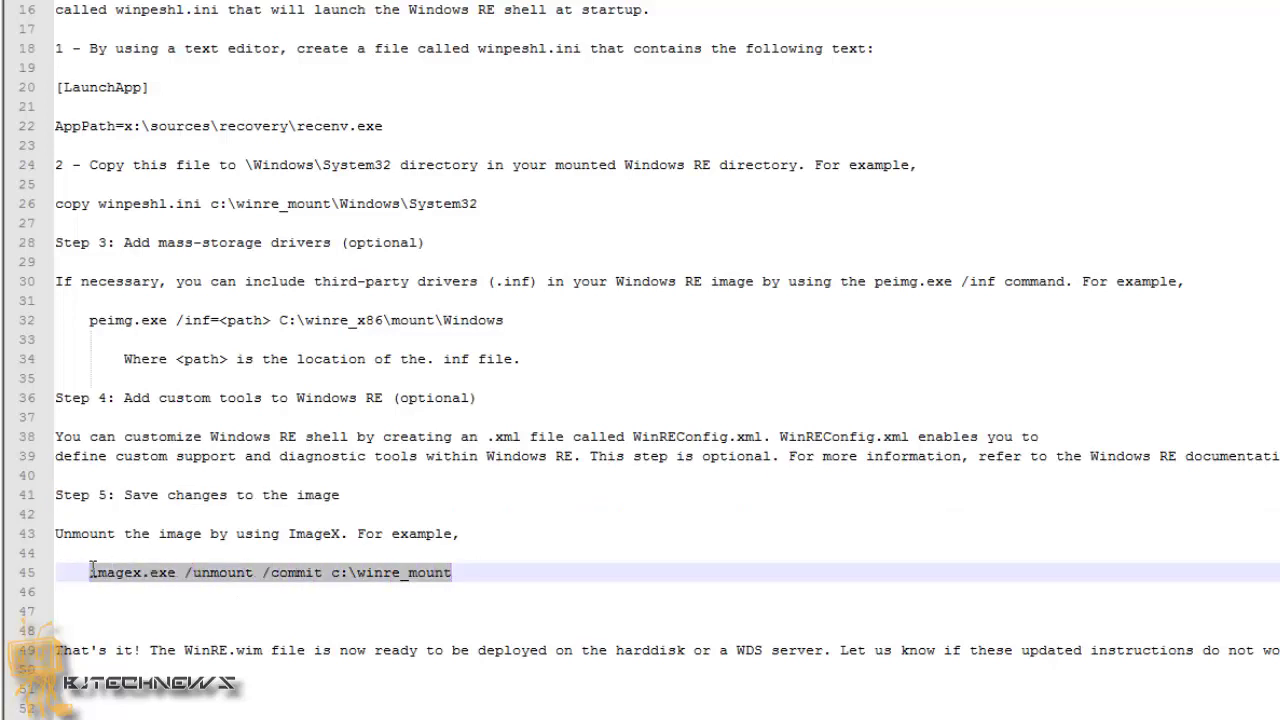
right_click(129, 572)
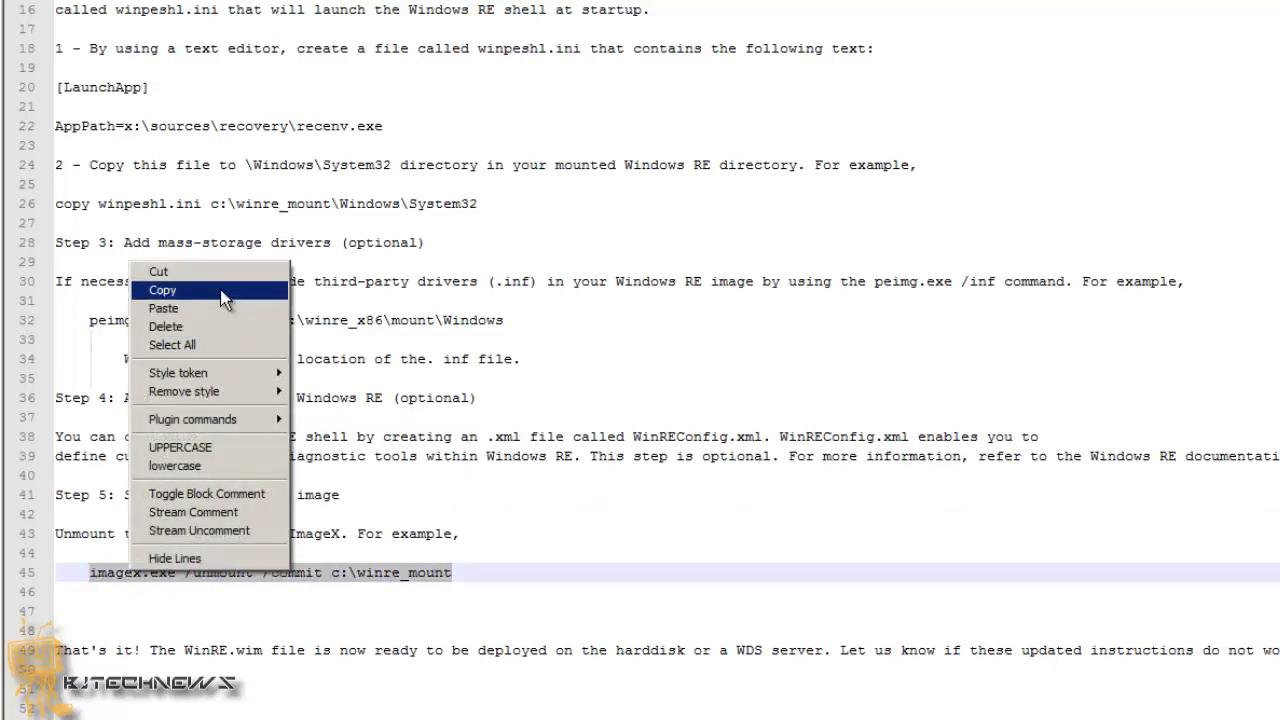
left_click(175, 290)
Paste and run imagex.exe /unmount /commit c:\winre_mount at the PETools prompt.
key("alt+Tab")
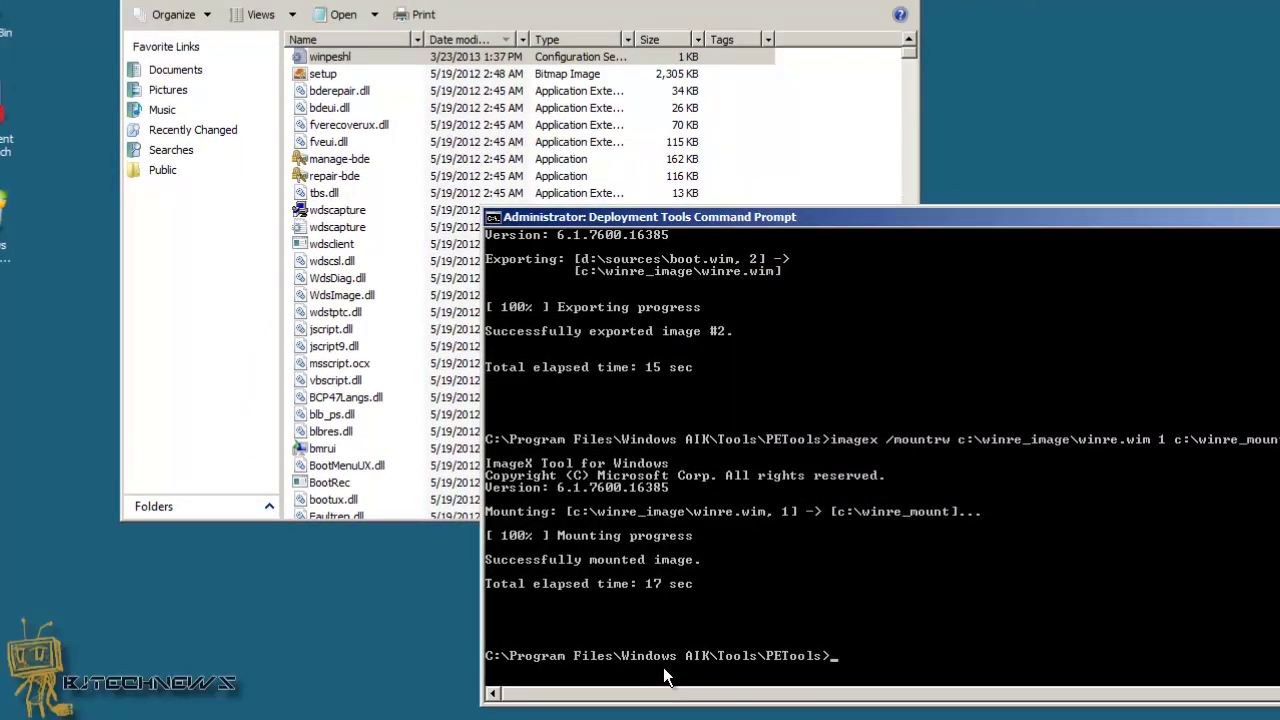
right_click(839, 655)
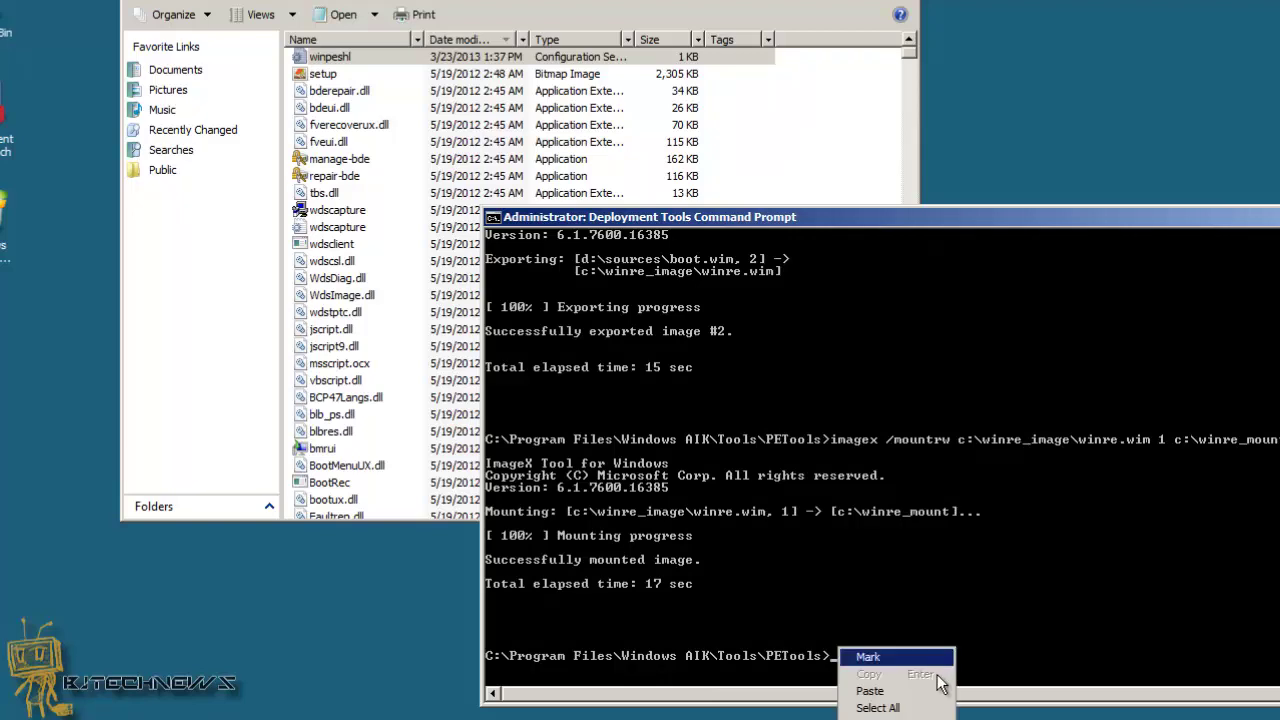
left_click(925, 686)
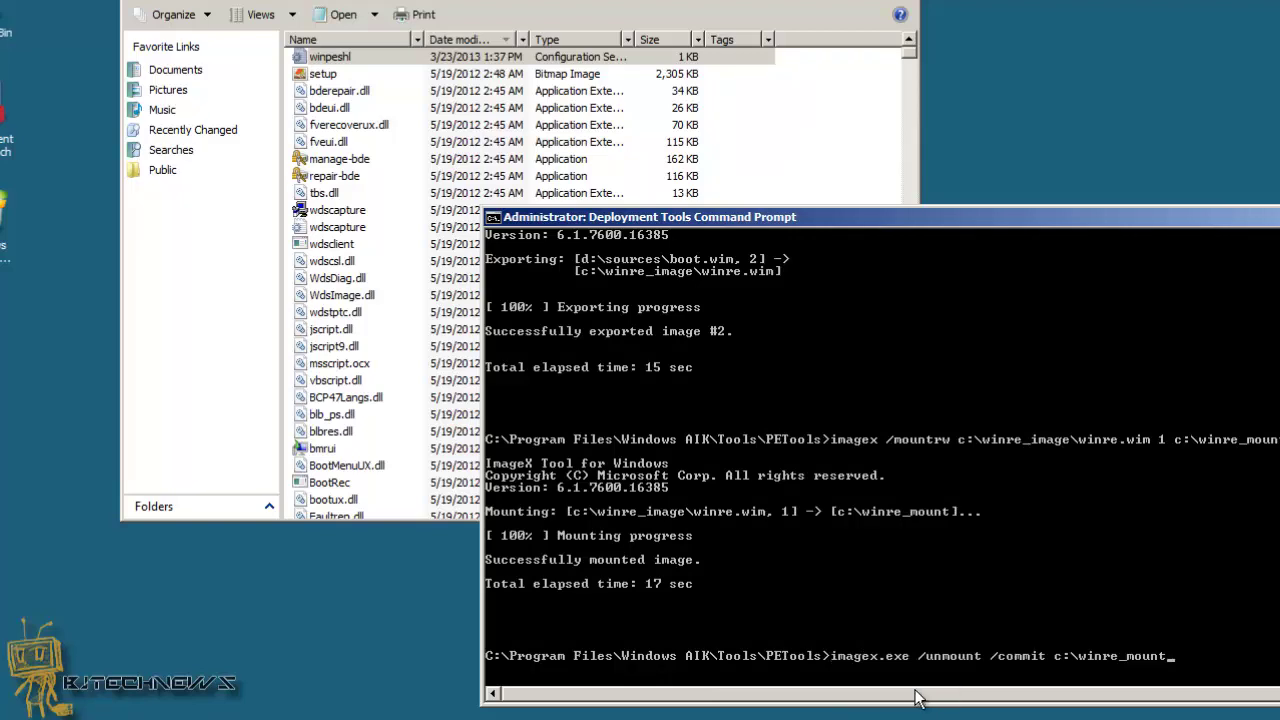
key("Return")
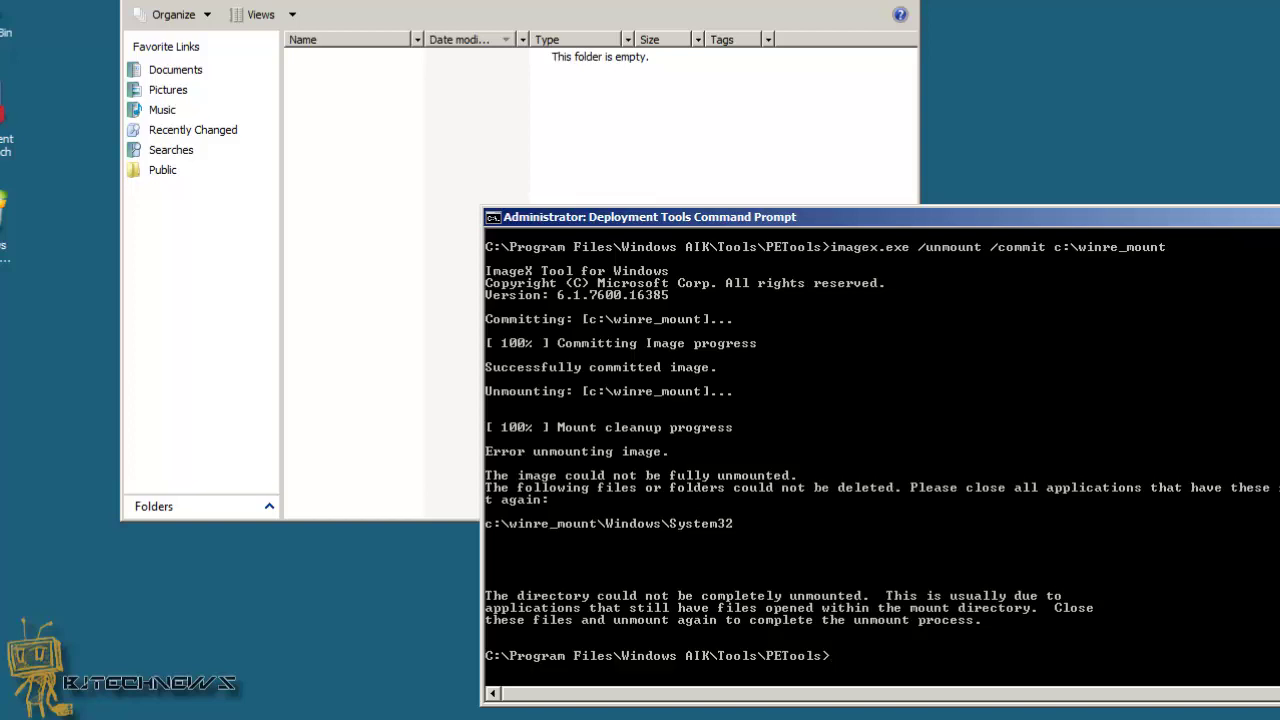
Open C:\winre_mount\Windows\System32 in a fresh Explorer window to check it is empty.
left_click(365, 115)
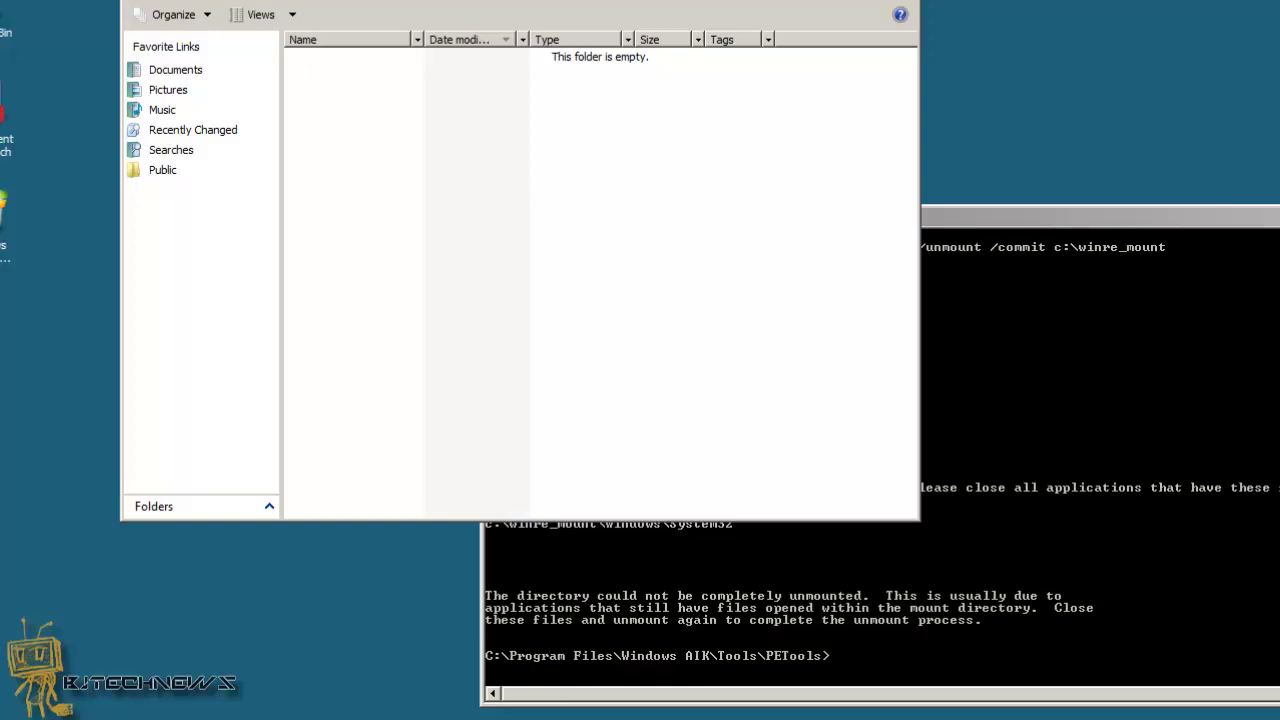
key("alt+F4")
key("super+e")
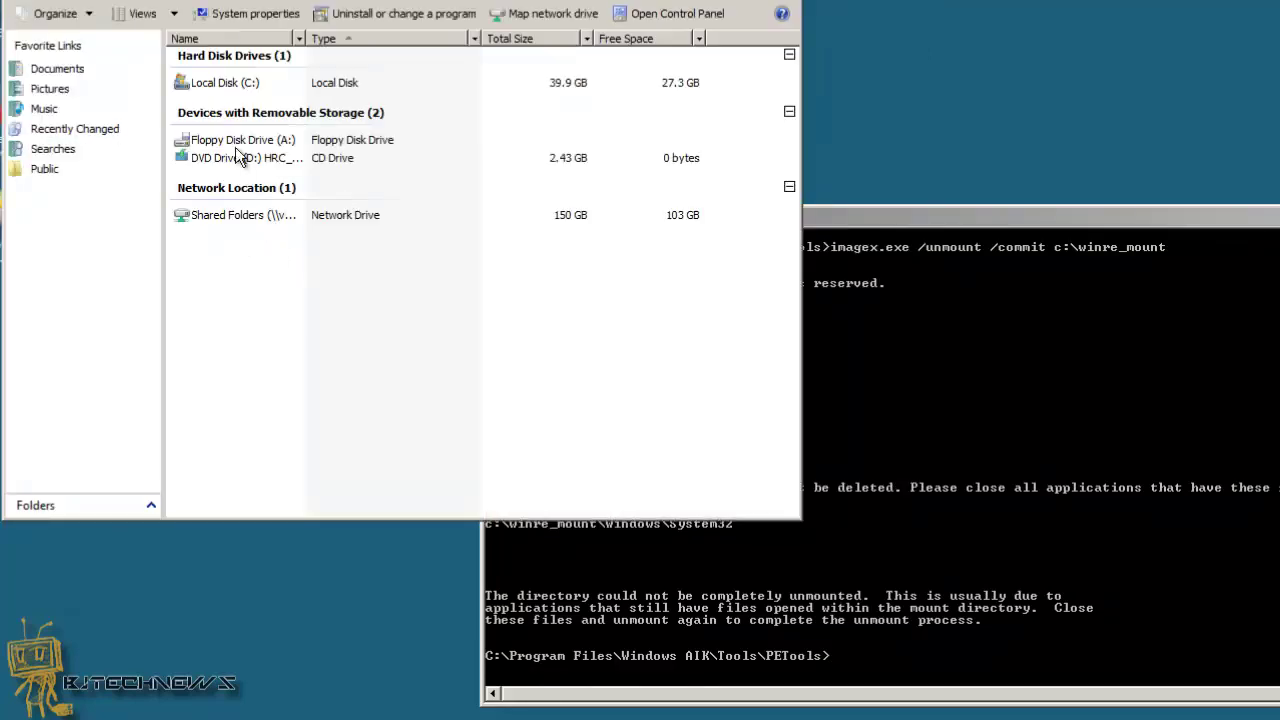
double_click(227, 86)
double_click(222, 176)
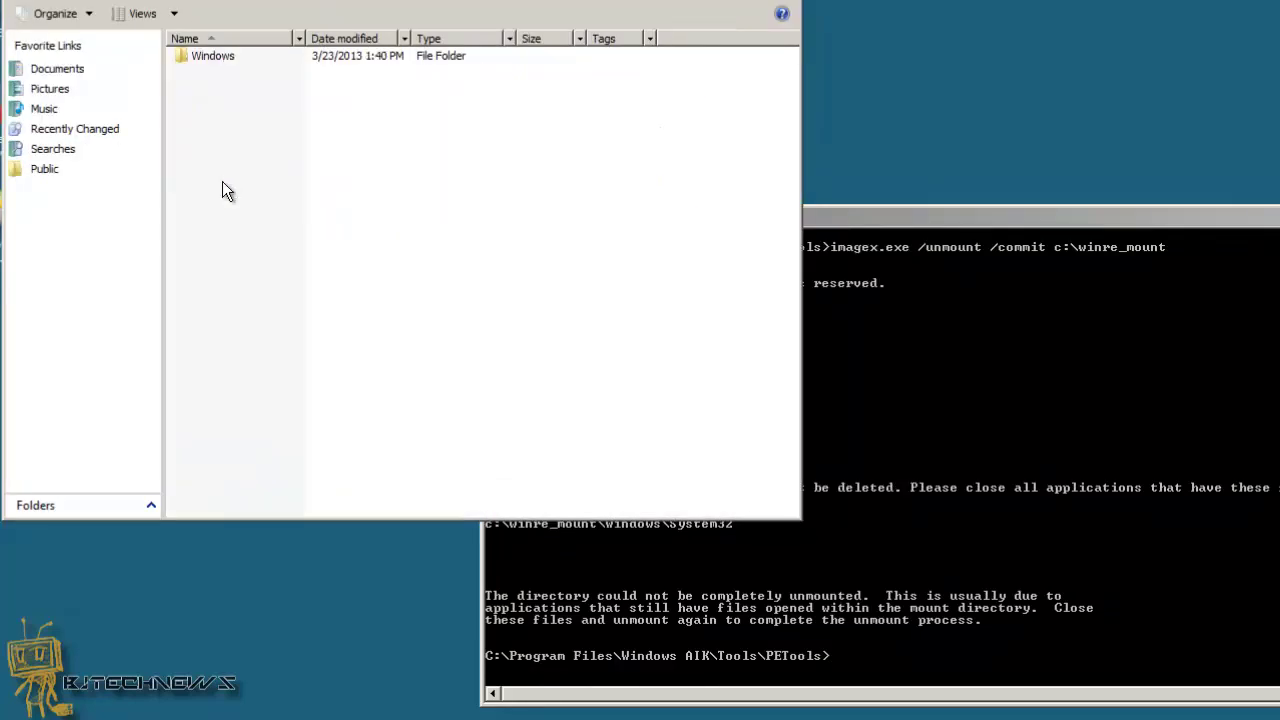
double_click(196, 58)
double_click(208, 56)
Open C:\winre_image and select the updated winre.wim (157,159 KB).
key("BackSpace")
key("BackSpace")
key("BackSpace")
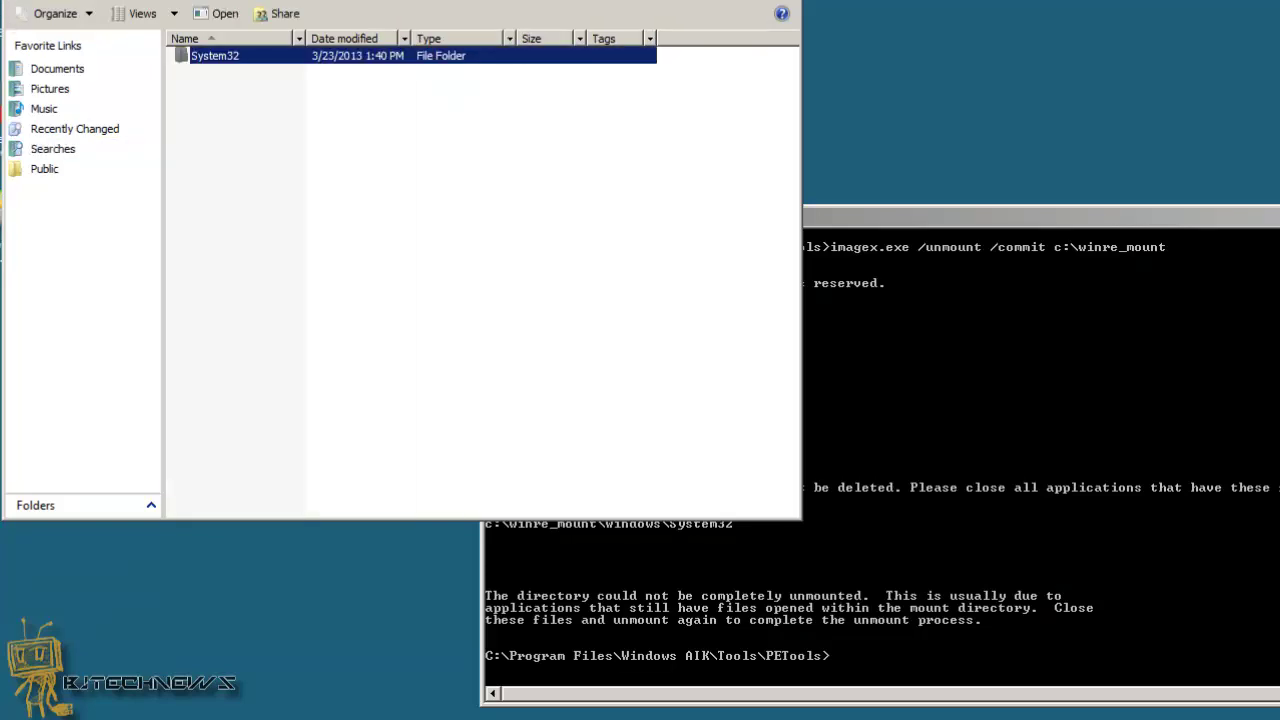
double_click(236, 158)
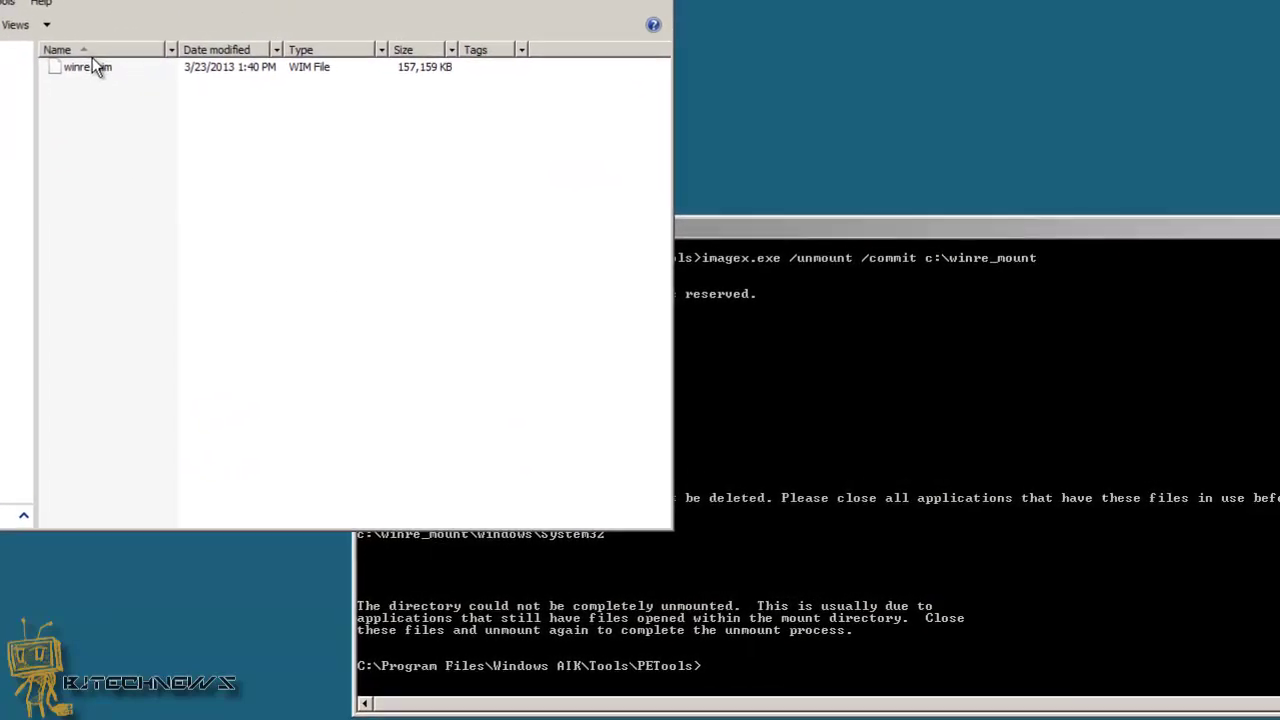
left_click(170, 60)
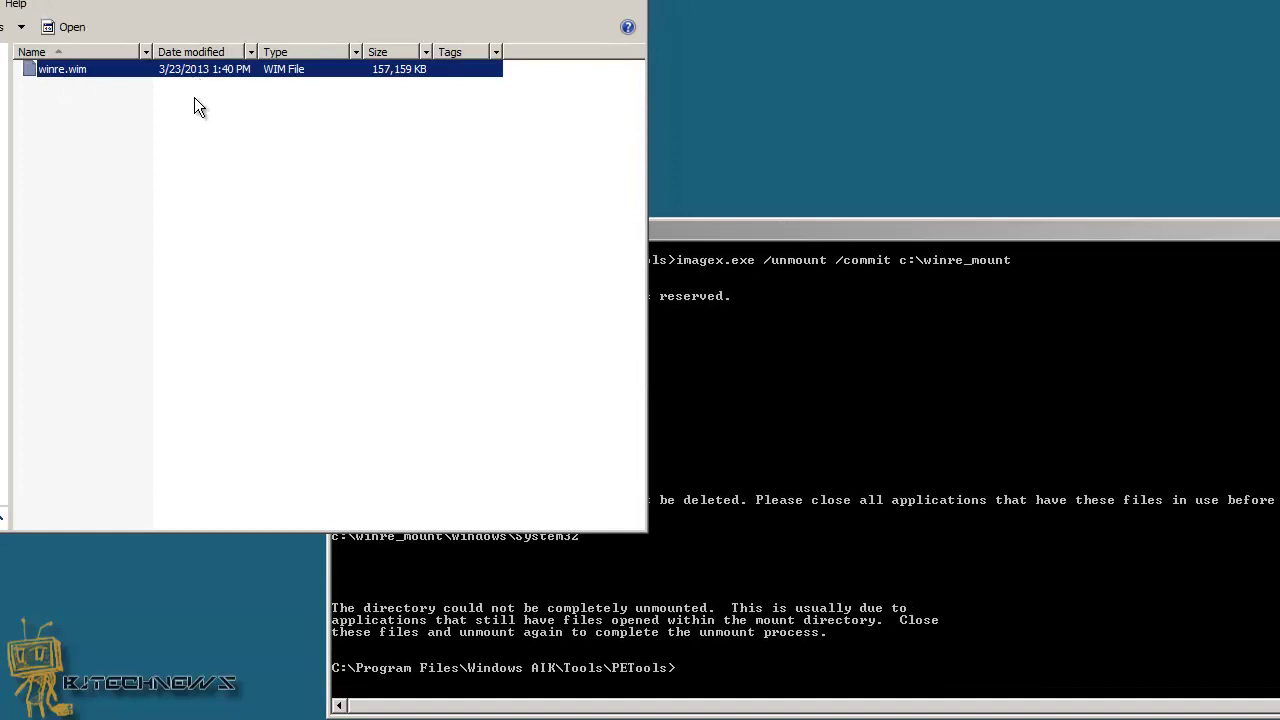